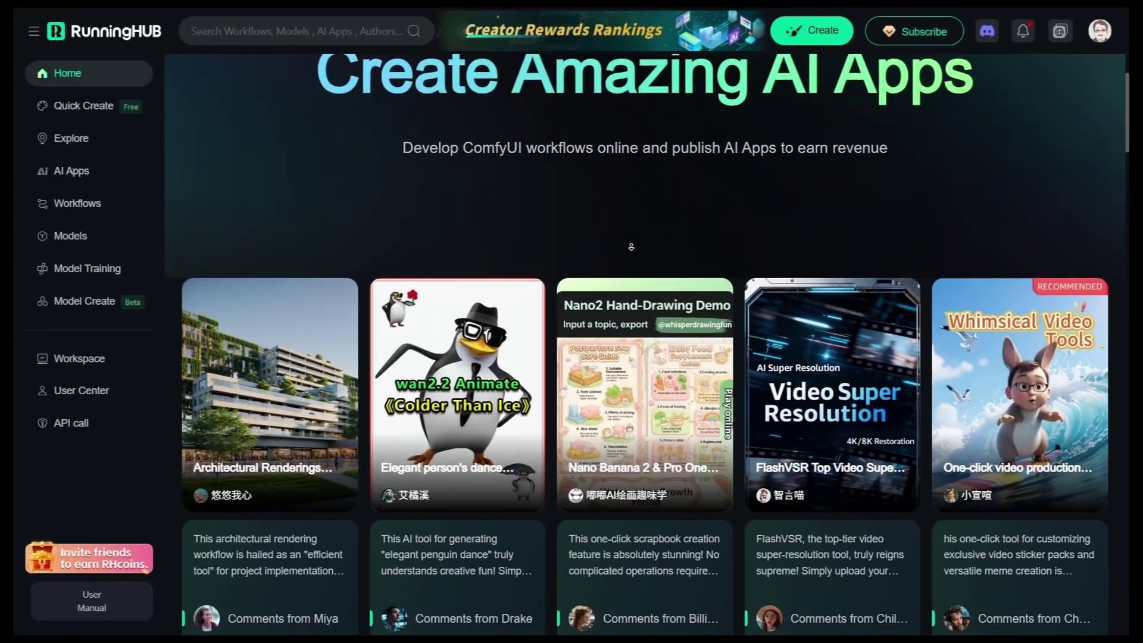
scroll(634, 260, down, 8)
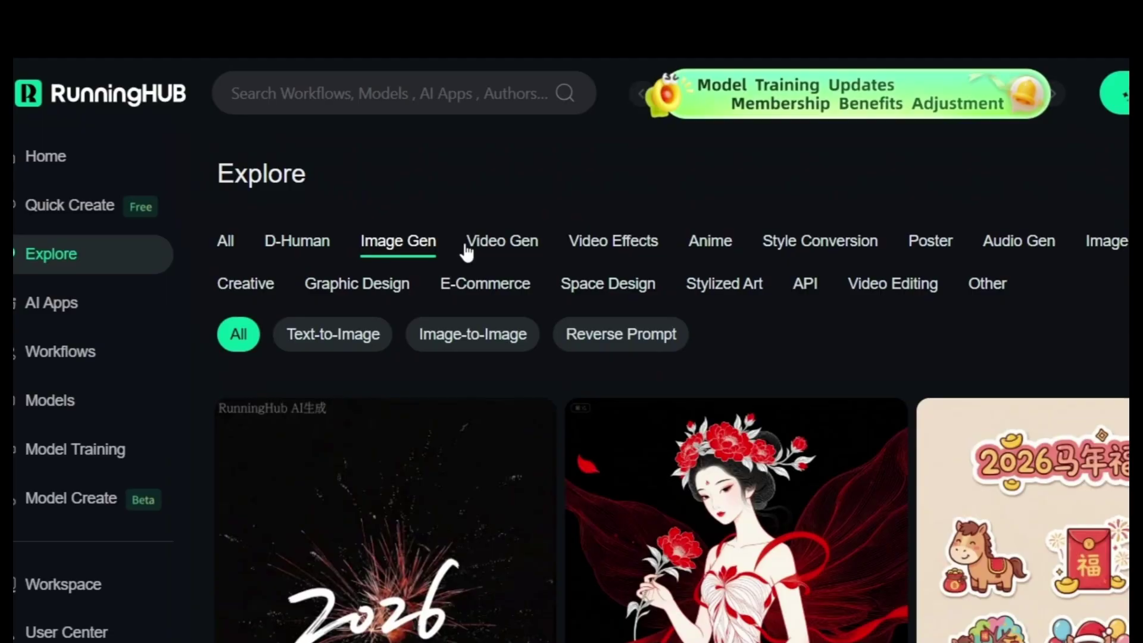
Browse the Explore gallery's Image Gen and Video Gen example apps.
click(517, 245)
click(613, 244)
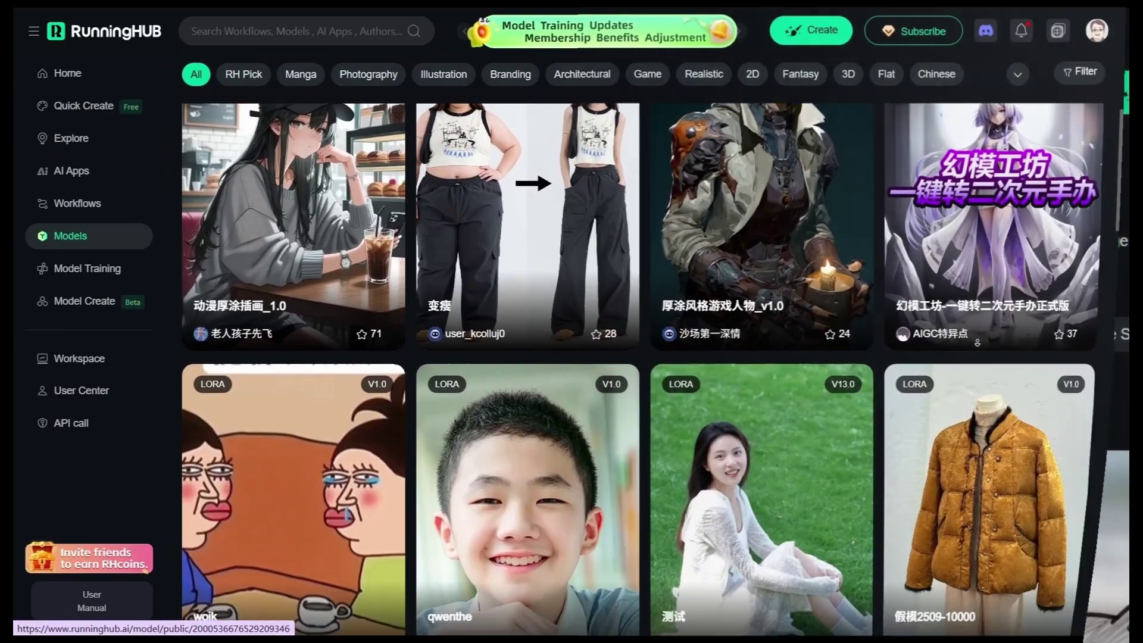
scroll(595, 357, down, 5)
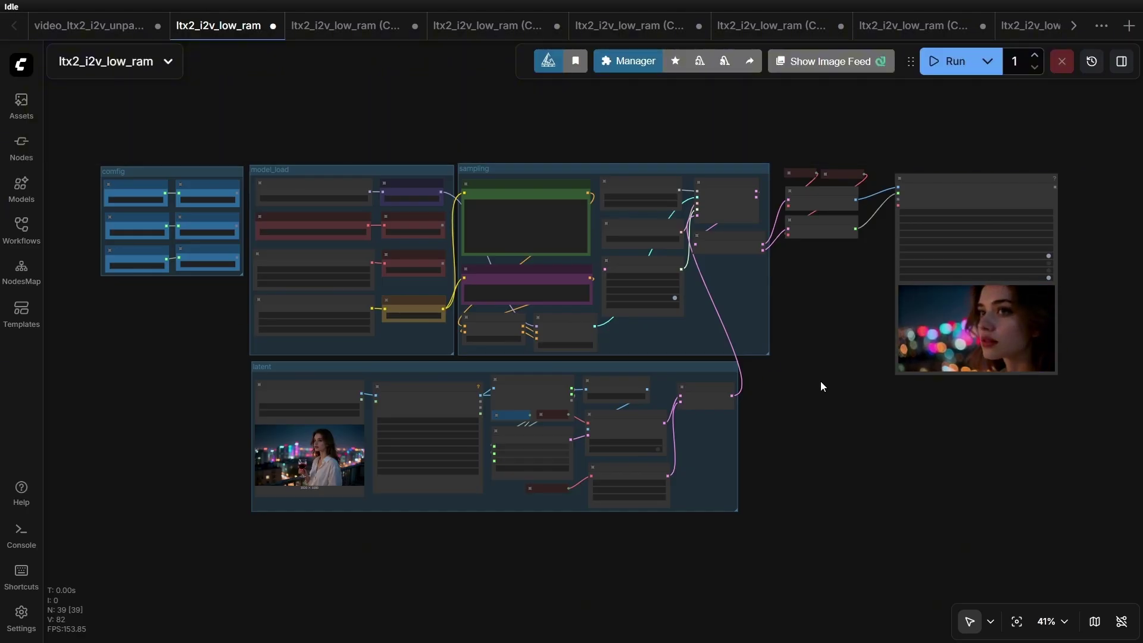
scroll(827, 366, left, 3)
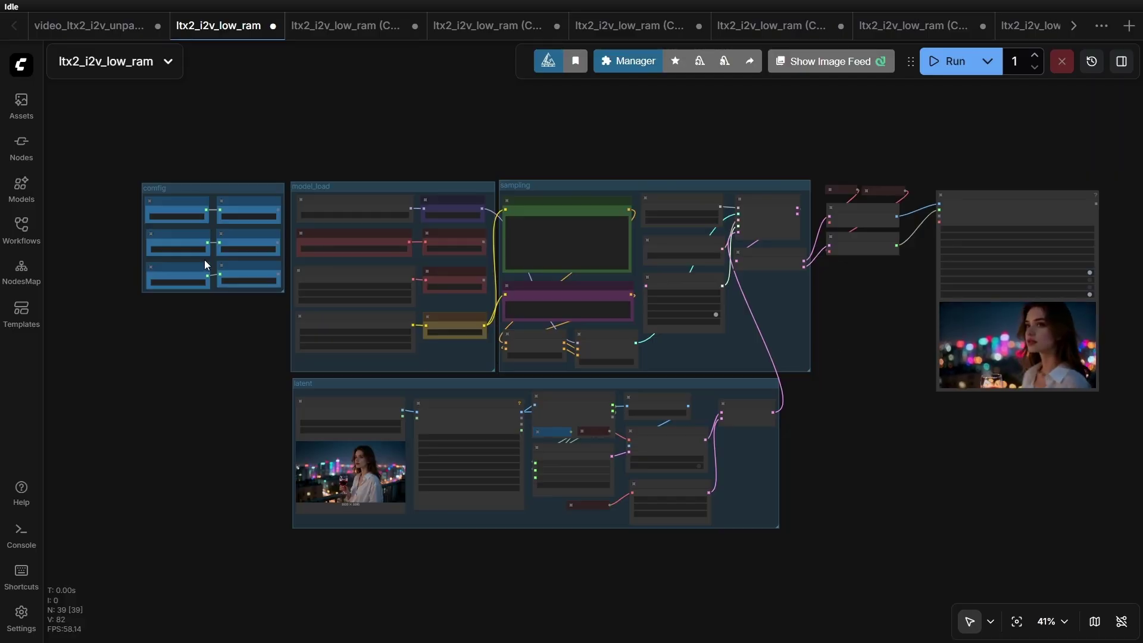
scroll(145, 208, up, 5)
scroll(145, 207, up, 7)
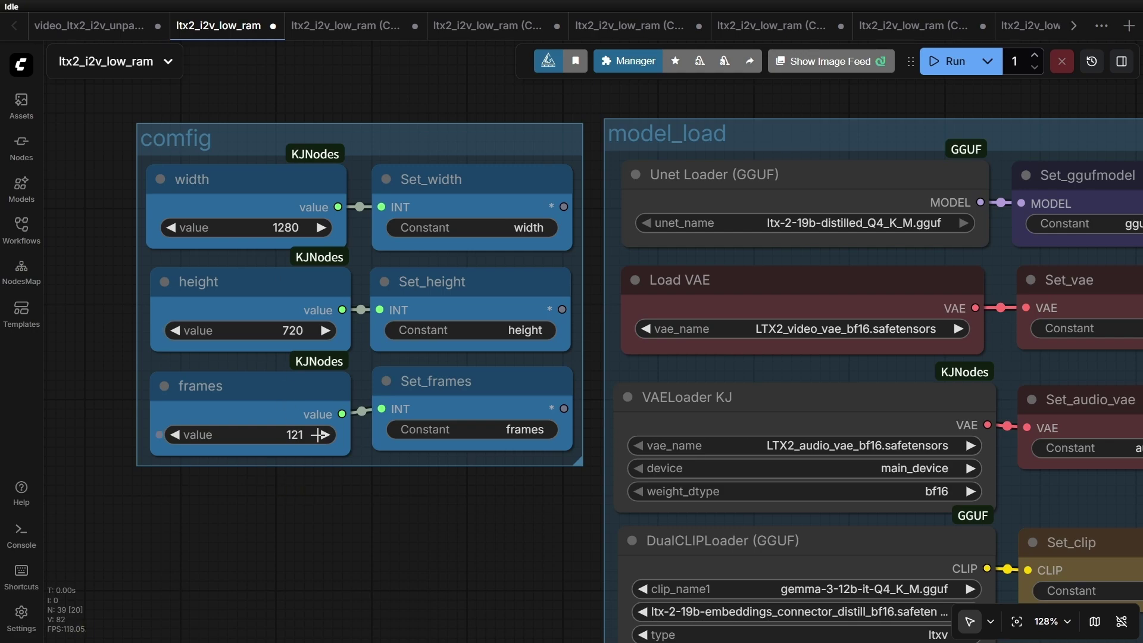
scroll(299, 462, down, 3)
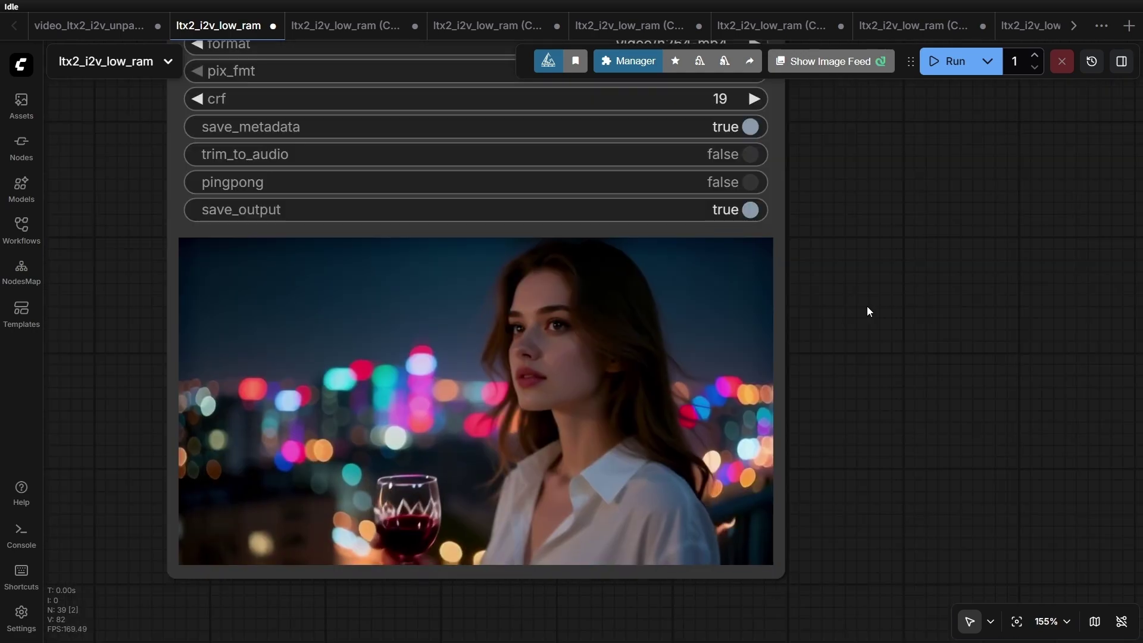
drag(867, 306, 929, 284)
scroll(926, 292, up, 1)
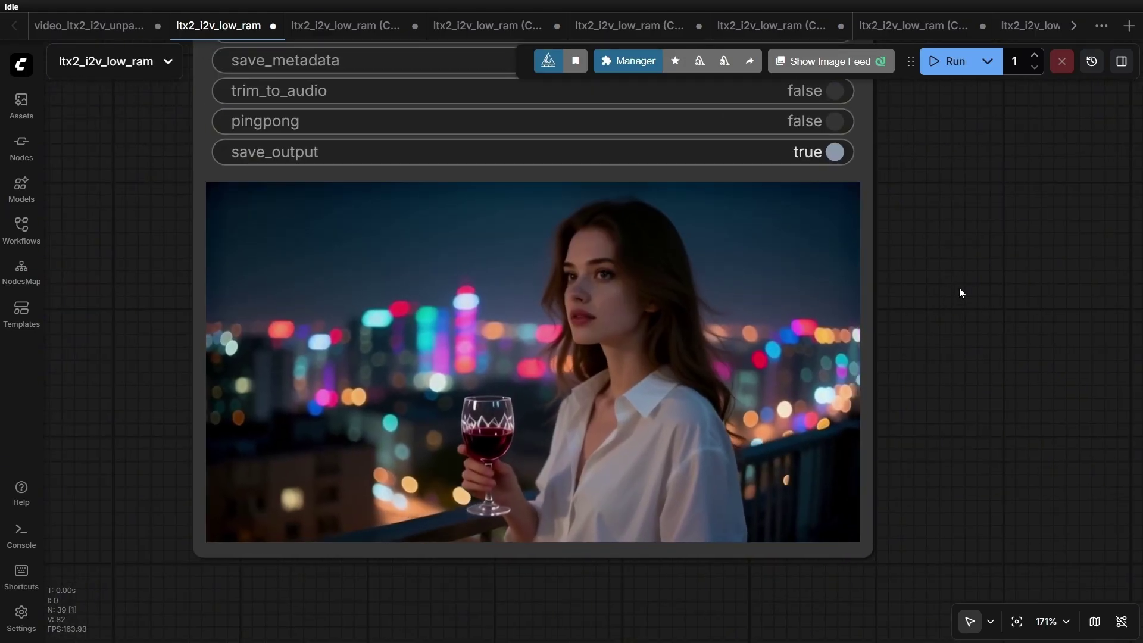
key(.)
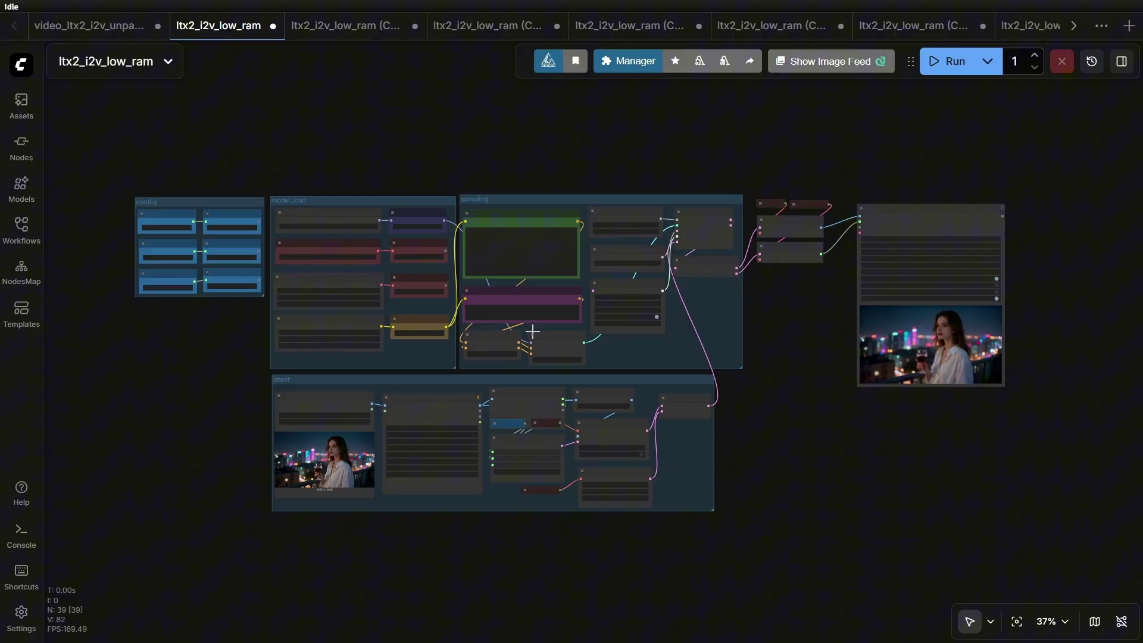
scroll(319, 235, up, 5)
scroll(312, 204, up, 6)
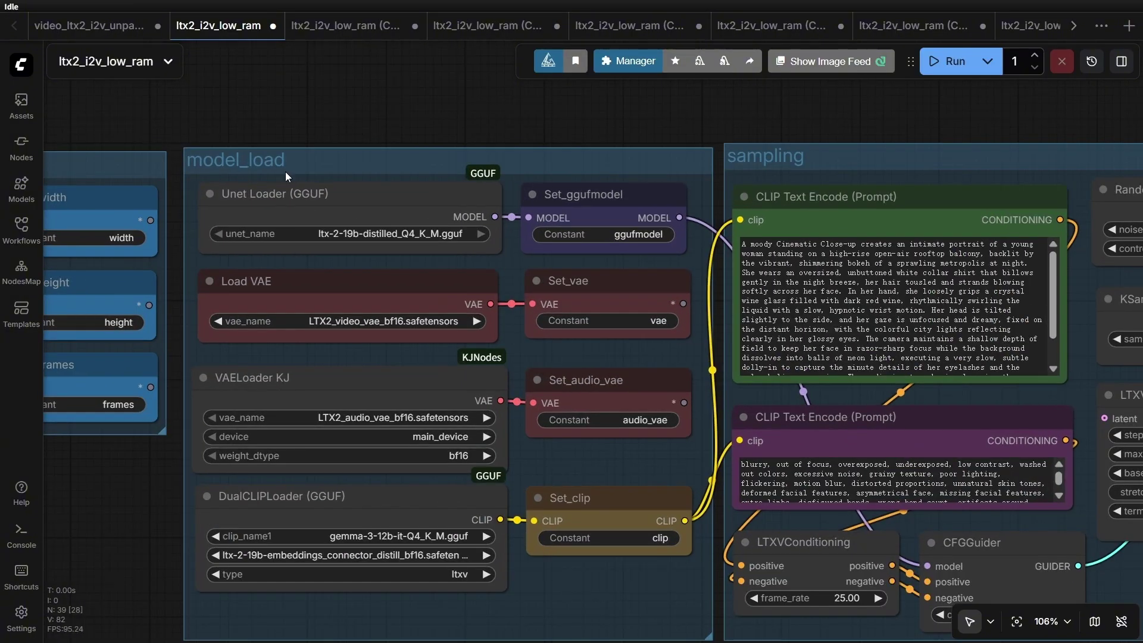
scroll(238, 381, down, 2)
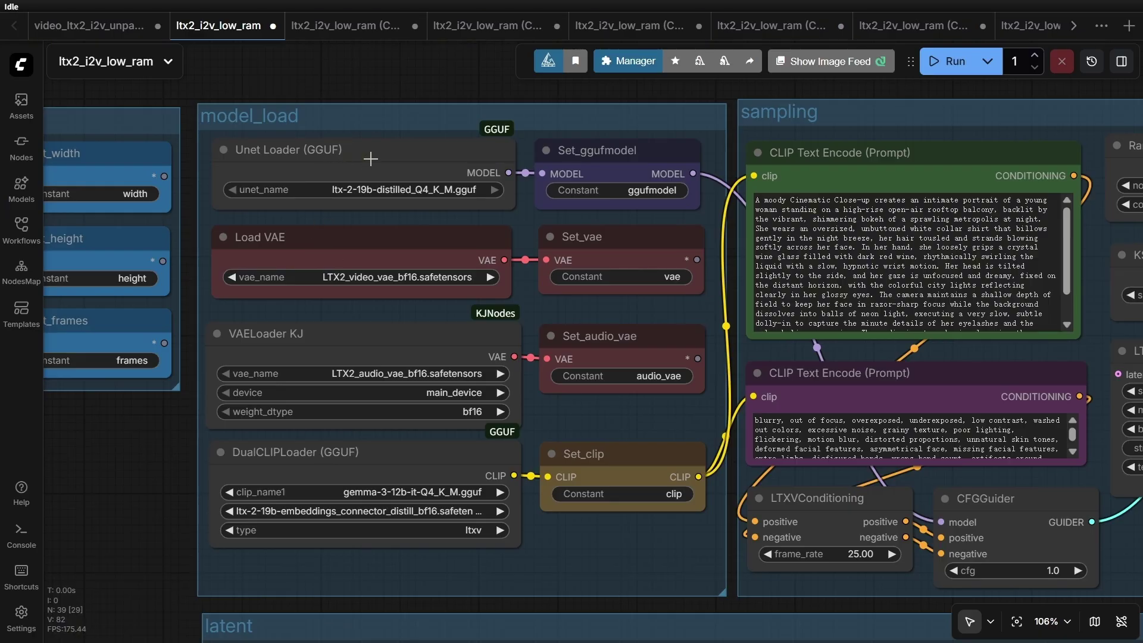
mouse_move(337, 230)
mouse_down()
mouse_move(319, 232)
mouse_move(333, 244)
mouse_move(340, 235)
mouse_up()
click(297, 147)
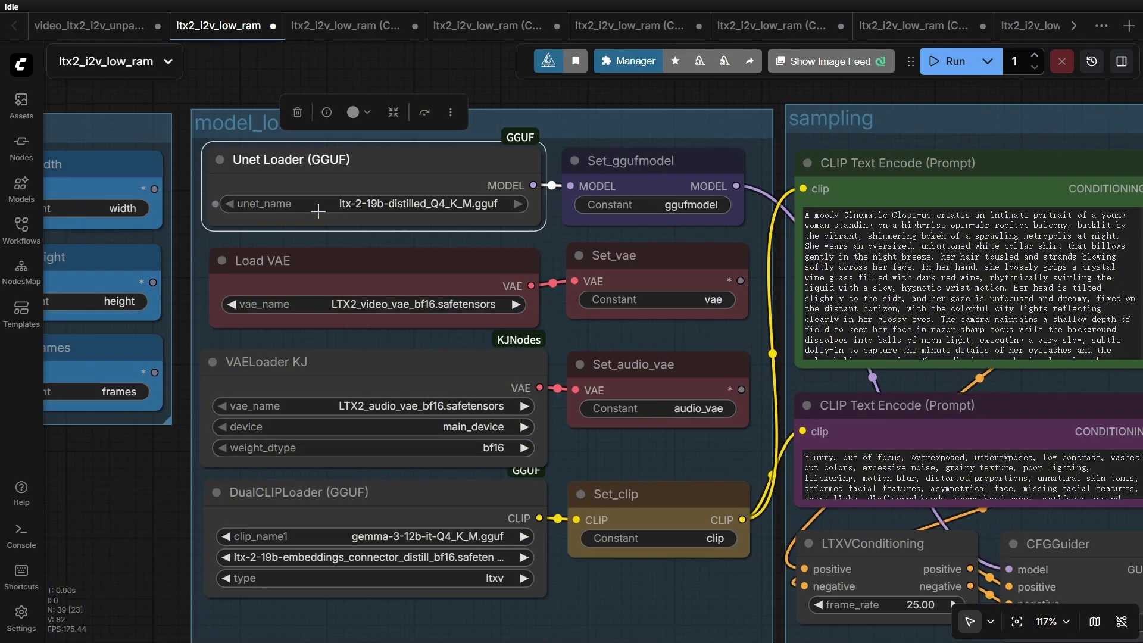
scroll(344, 434, down, 3)
click(344, 433)
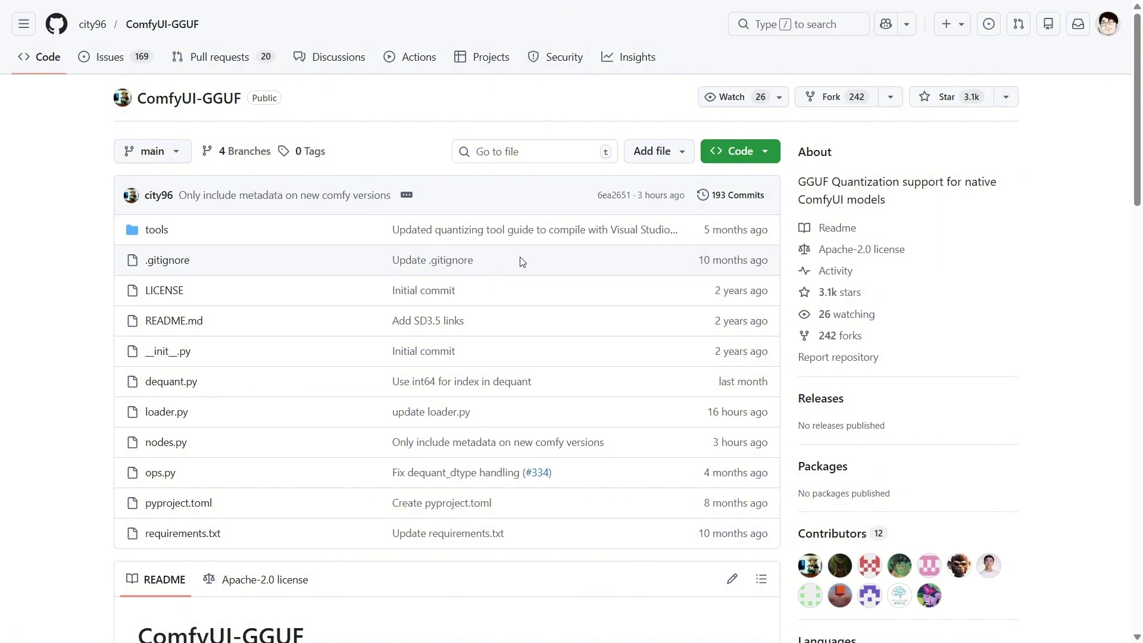
scroll(606, 272, down, 3)
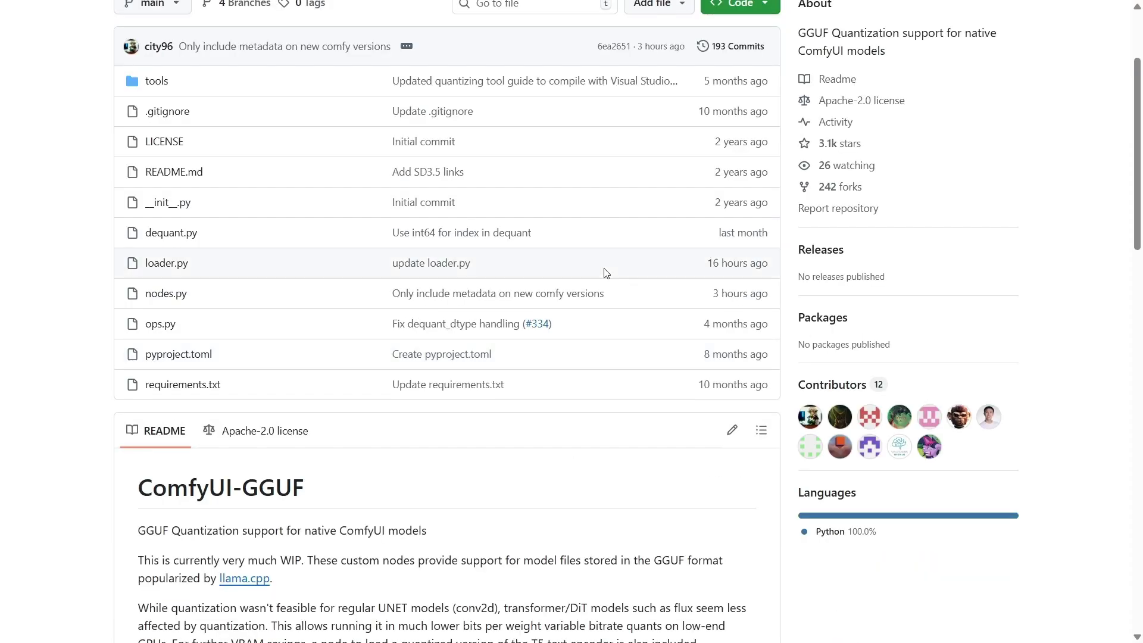
scroll(606, 272, up, 1)
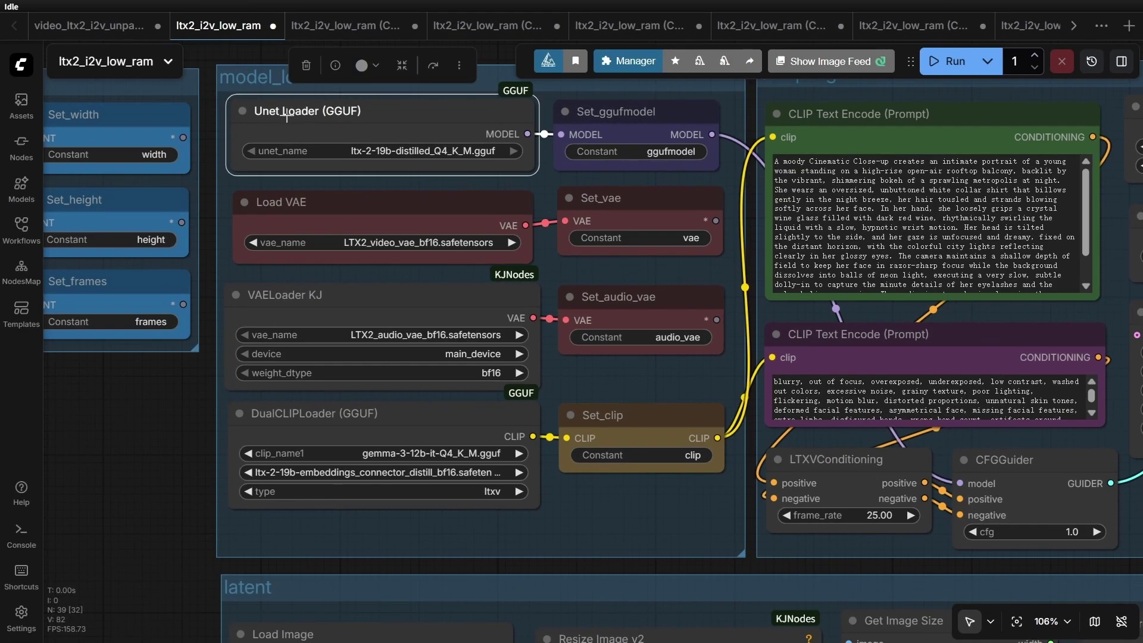
Nudge the Unet Loader (GGUF) node and zoom onto its ltx-2-19b-distilled_Q4_K_M.gguf model setting.
mouse_move(397, 114)
mouse_down()
mouse_move(411, 117)
mouse_move(400, 118)
mouse_up()
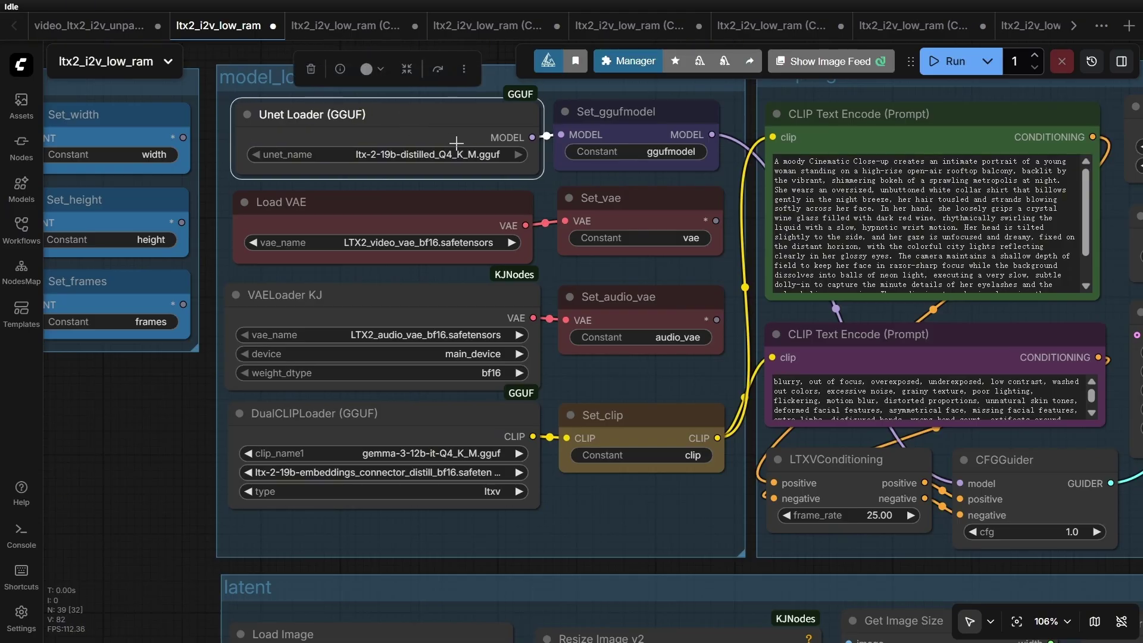
scroll(455, 143, up, 2)
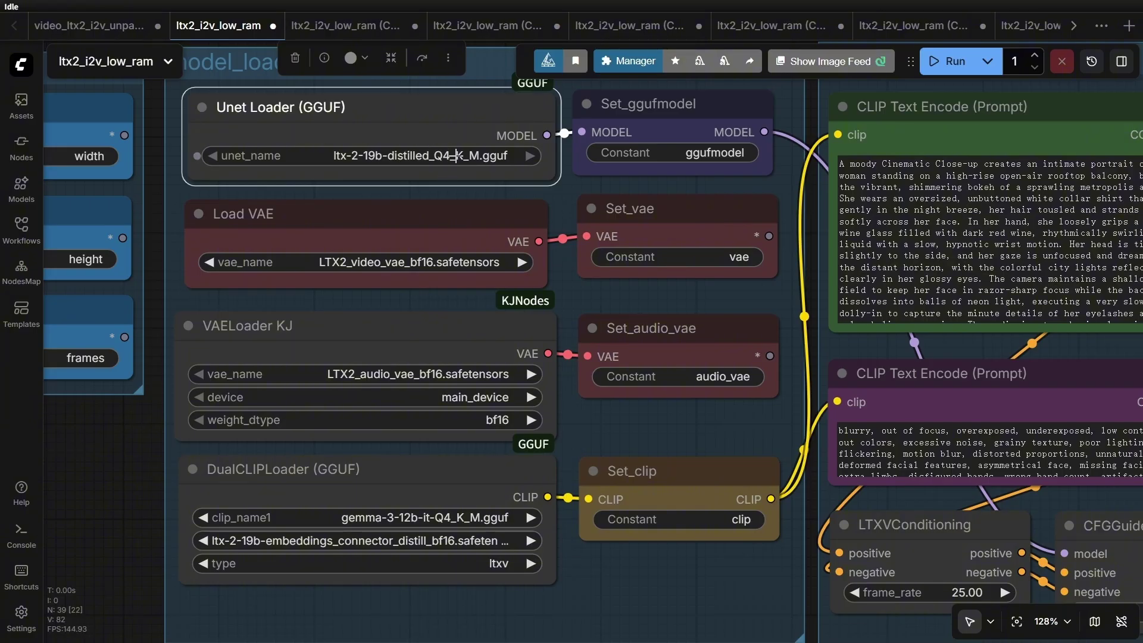
scroll(462, 156, up, 4)
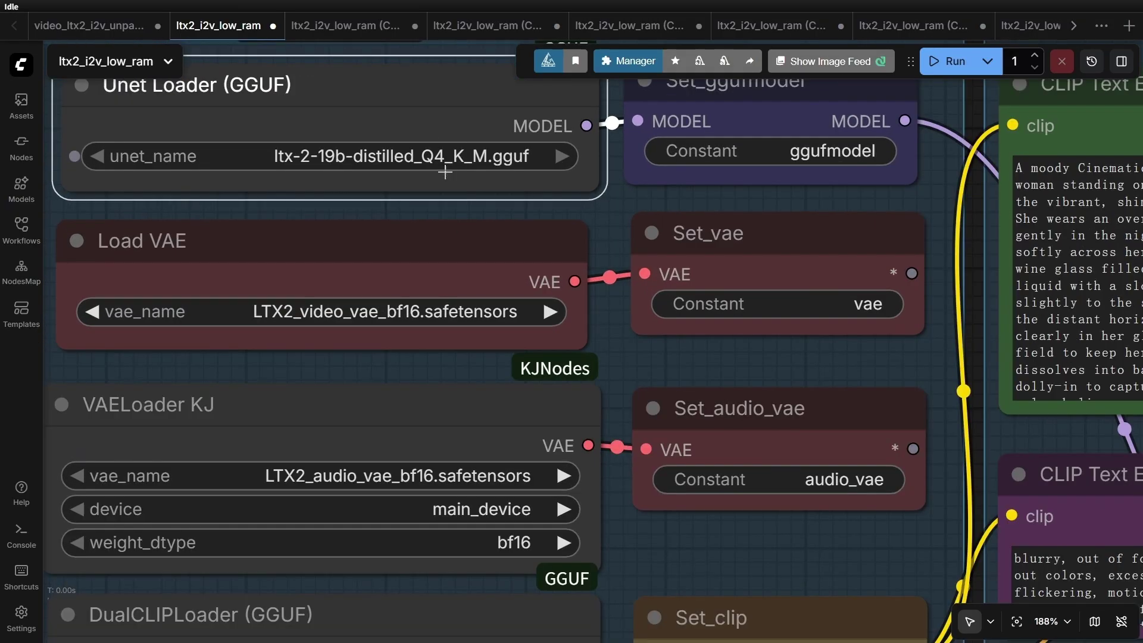
scroll(466, 160, down, 3)
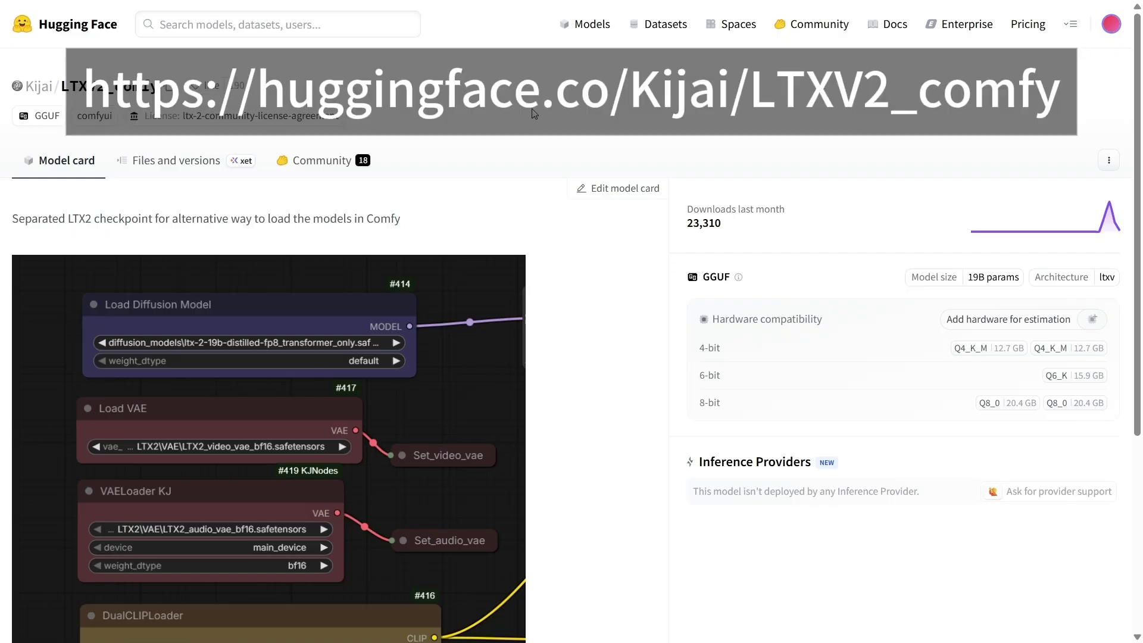
In LTXV2_comfy's Files and versions, browse diffusion_models, then open the VAE folder.
scroll(539, 119, down, 1)
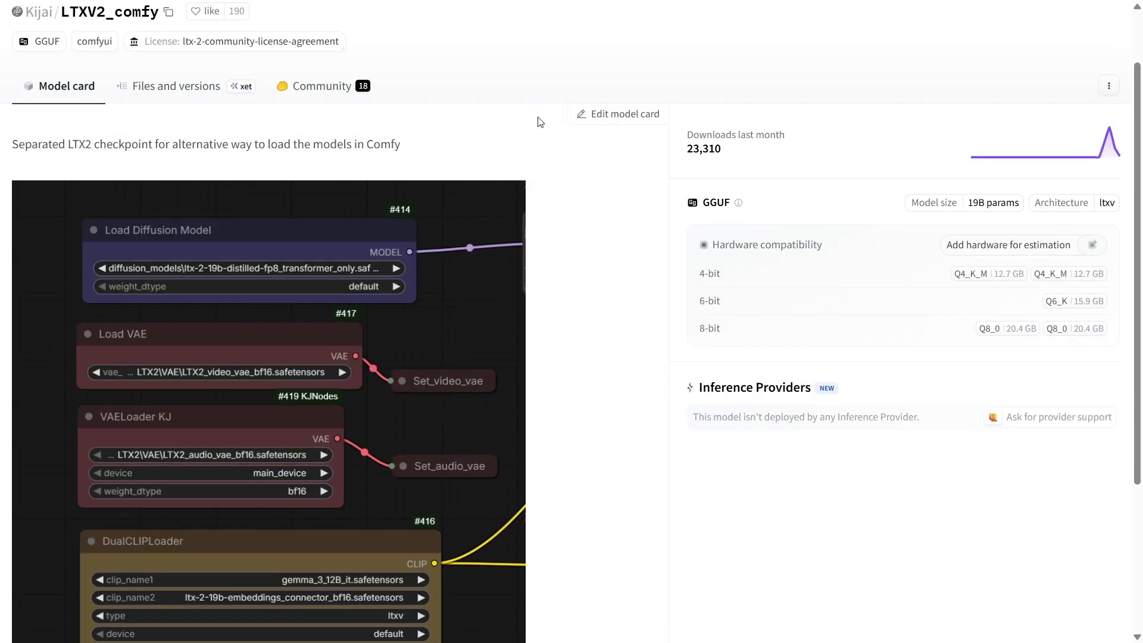
click(177, 86)
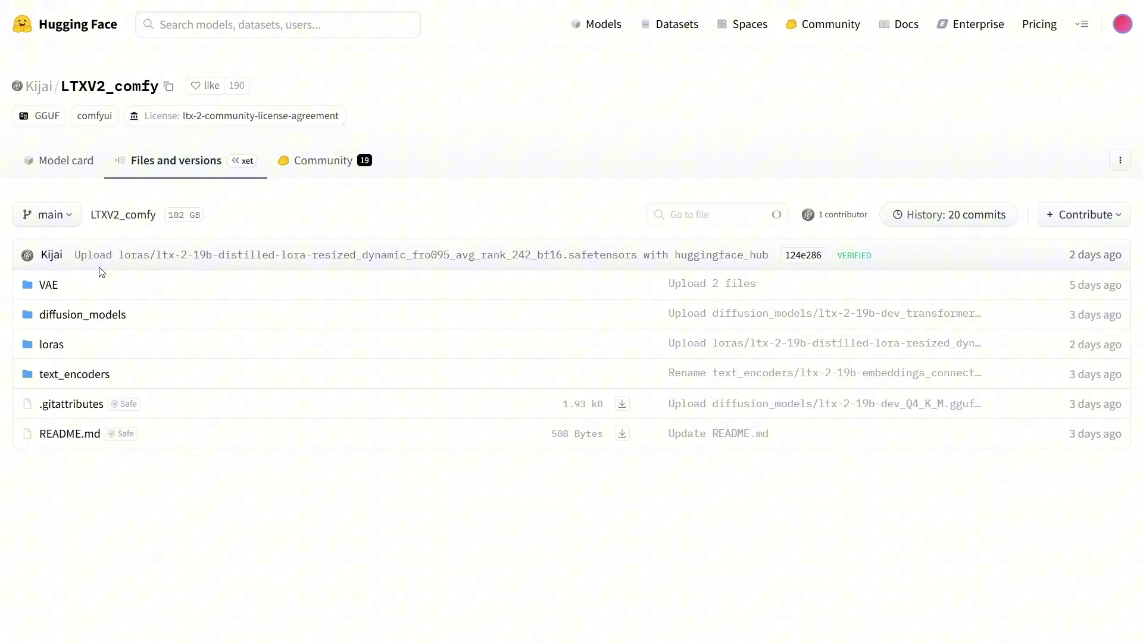
click(101, 314)
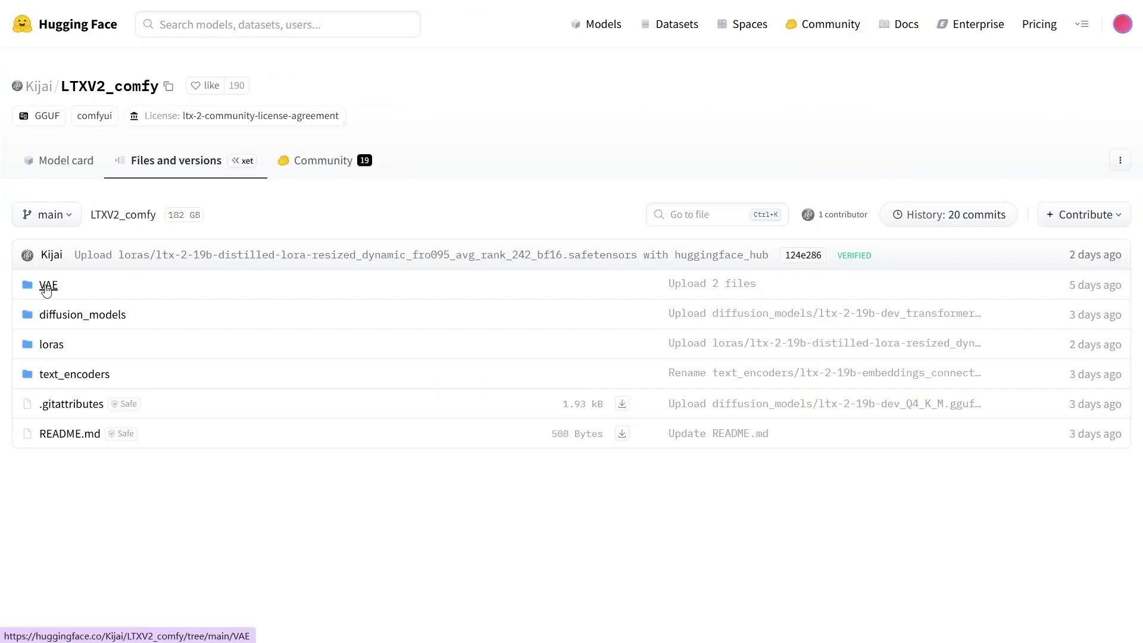
click(46, 290)
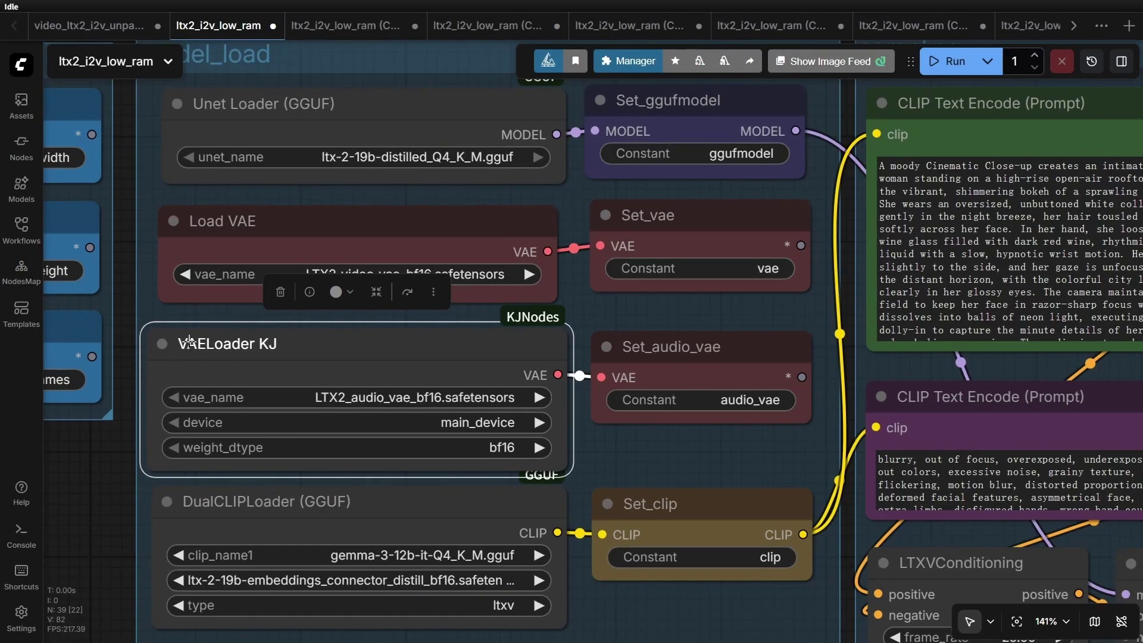
click(170, 549)
scroll(169, 549, up, 4)
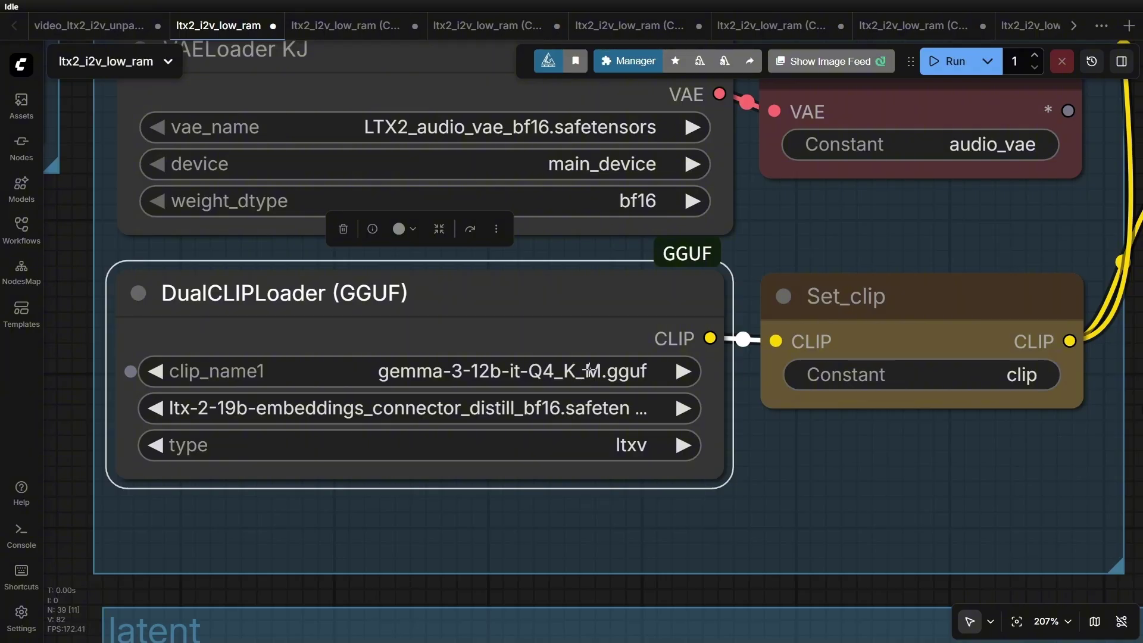
scroll(590, 371, down, 9)
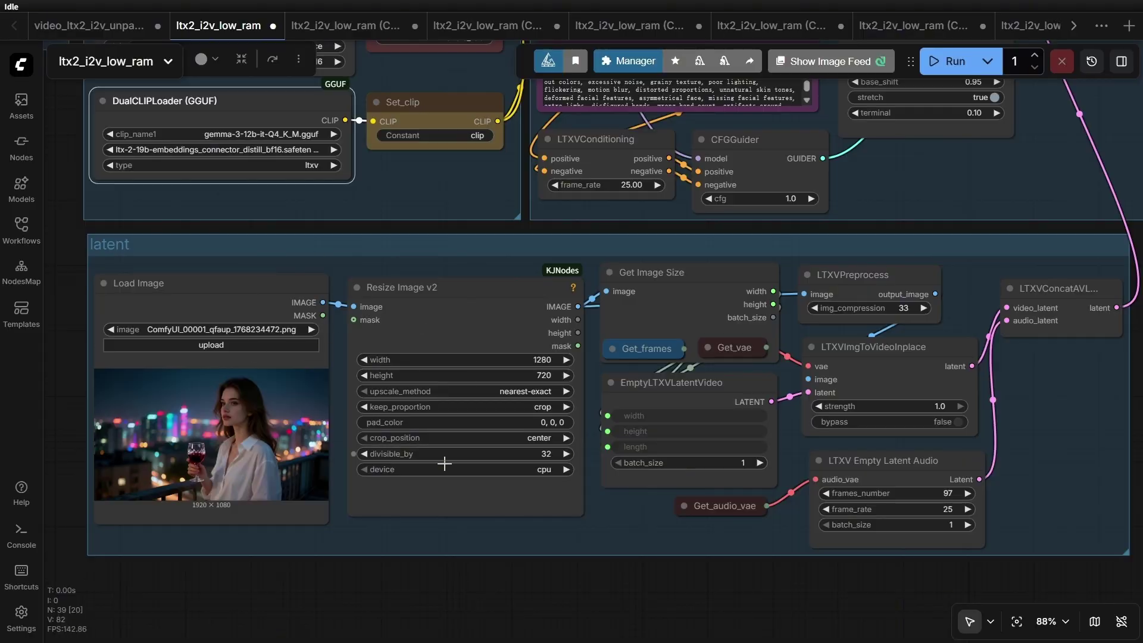
scroll(310, 435, up, 1)
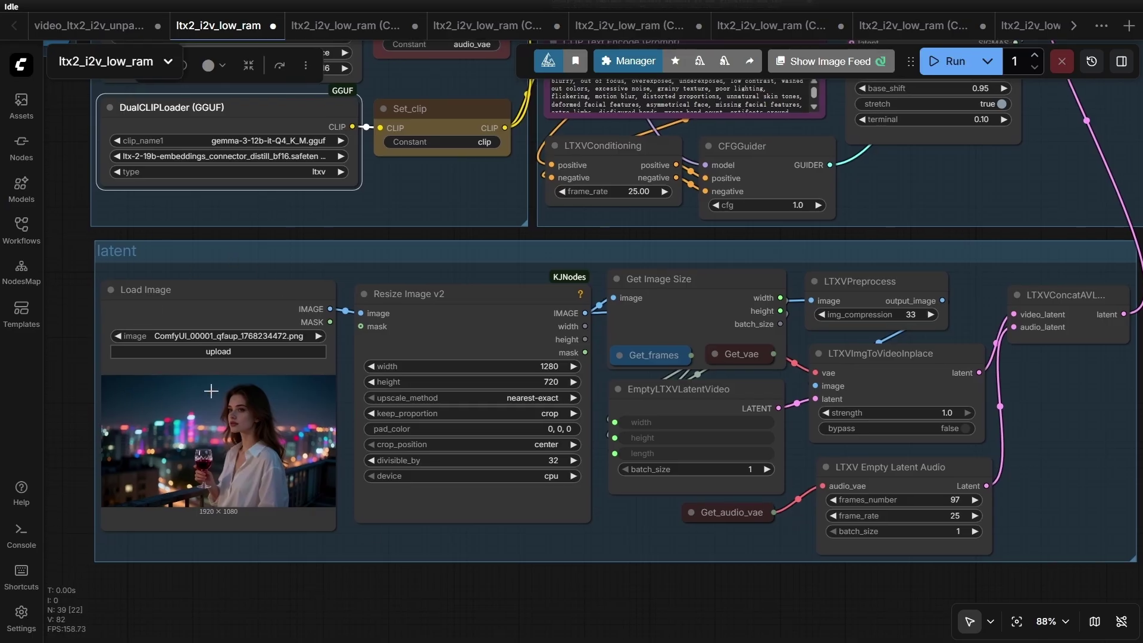
scroll(185, 381, up, 3)
mouse_move(179, 262)
mouse_down()
mouse_move(204, 255)
mouse_move(195, 260)
mouse_up()
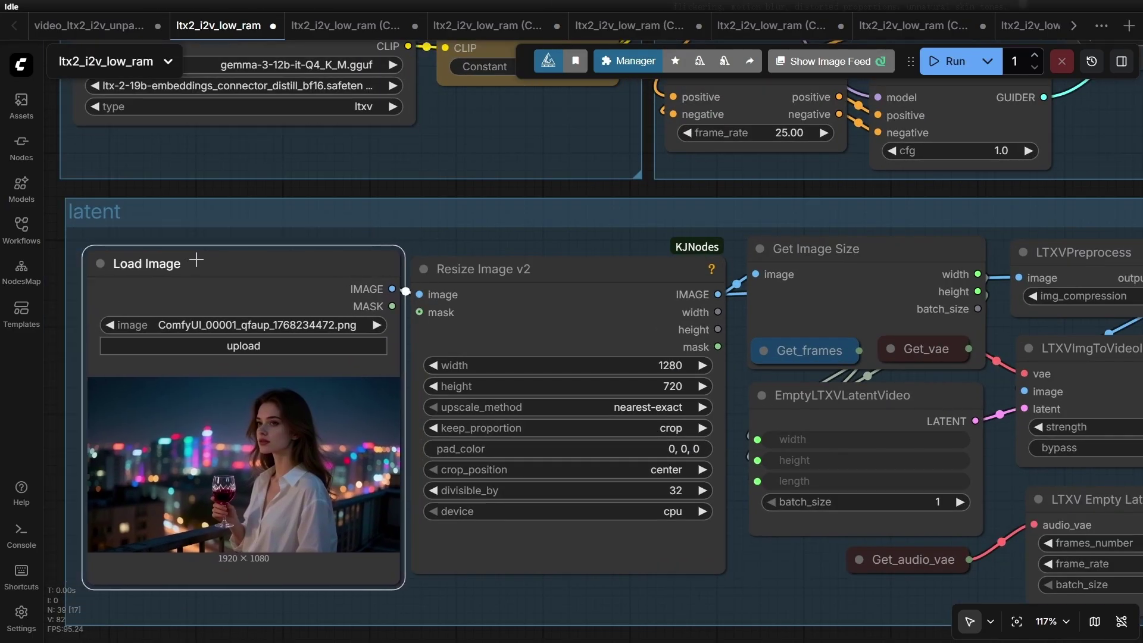
drag(443, 269, 450, 267)
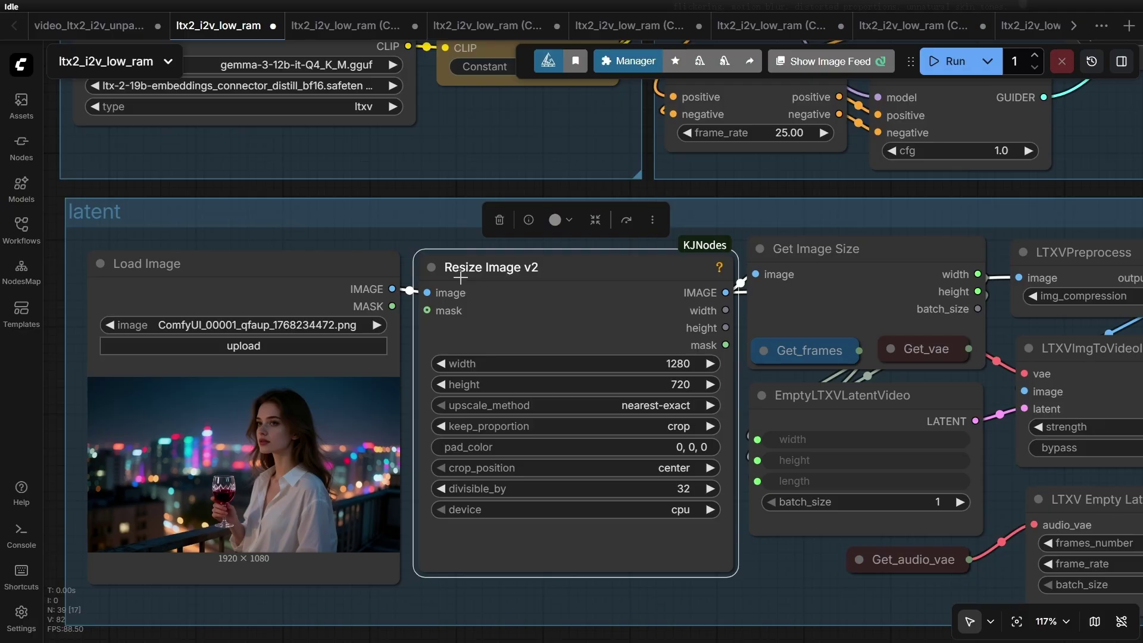
scroll(509, 293, down, 2)
key(ctrl+z)
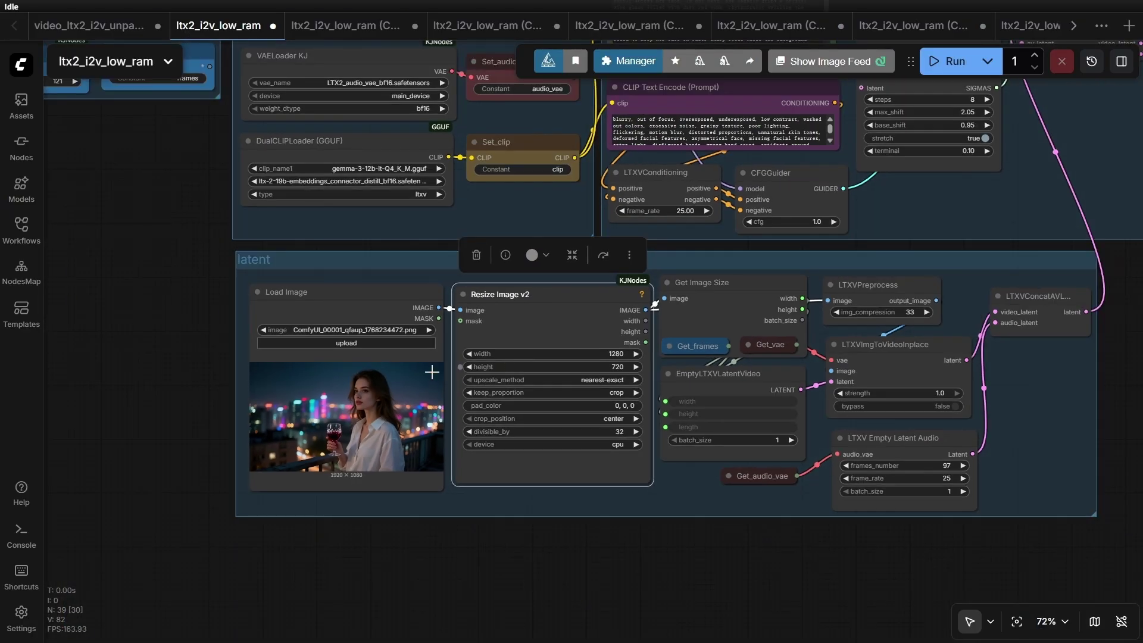
key(ctrl+z)
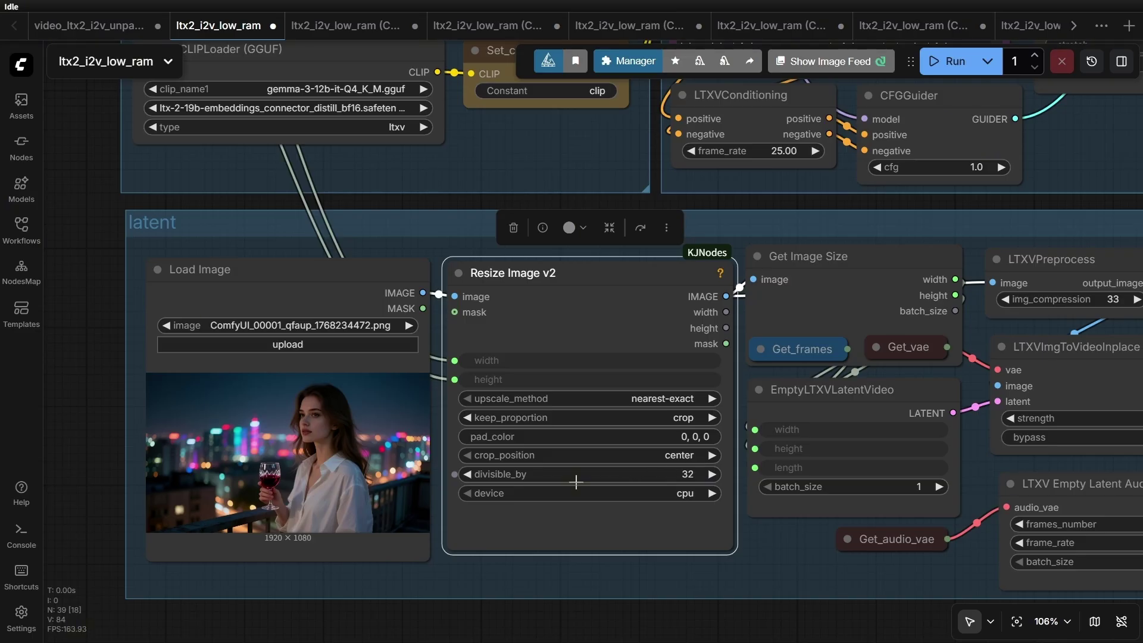
scroll(381, 424, right, 1)
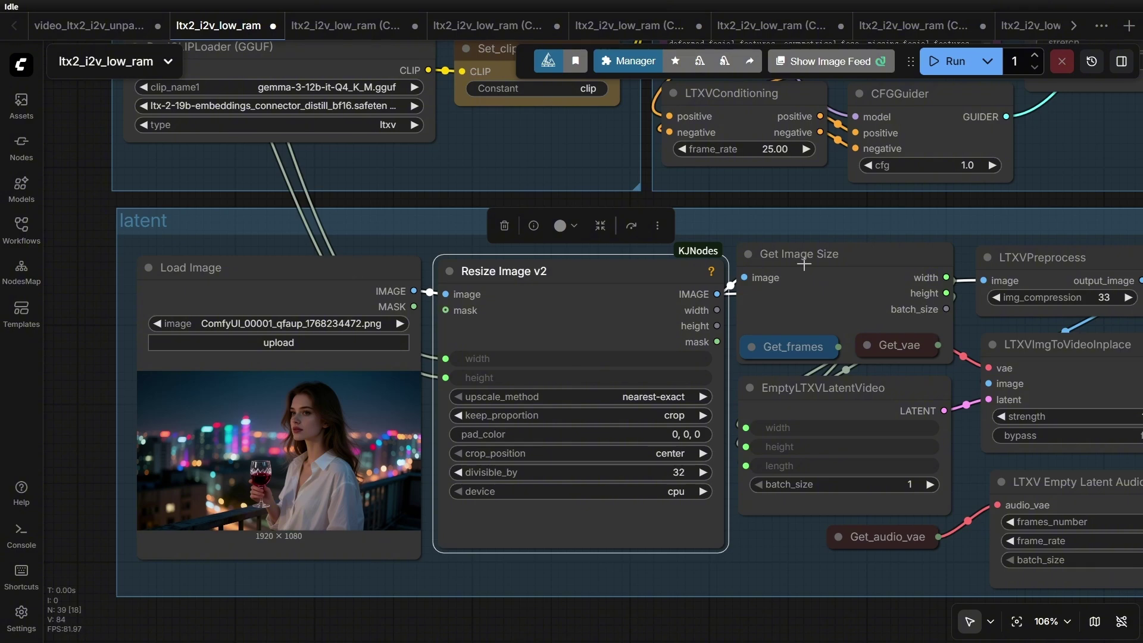
drag(804, 263, 799, 259)
click(798, 391)
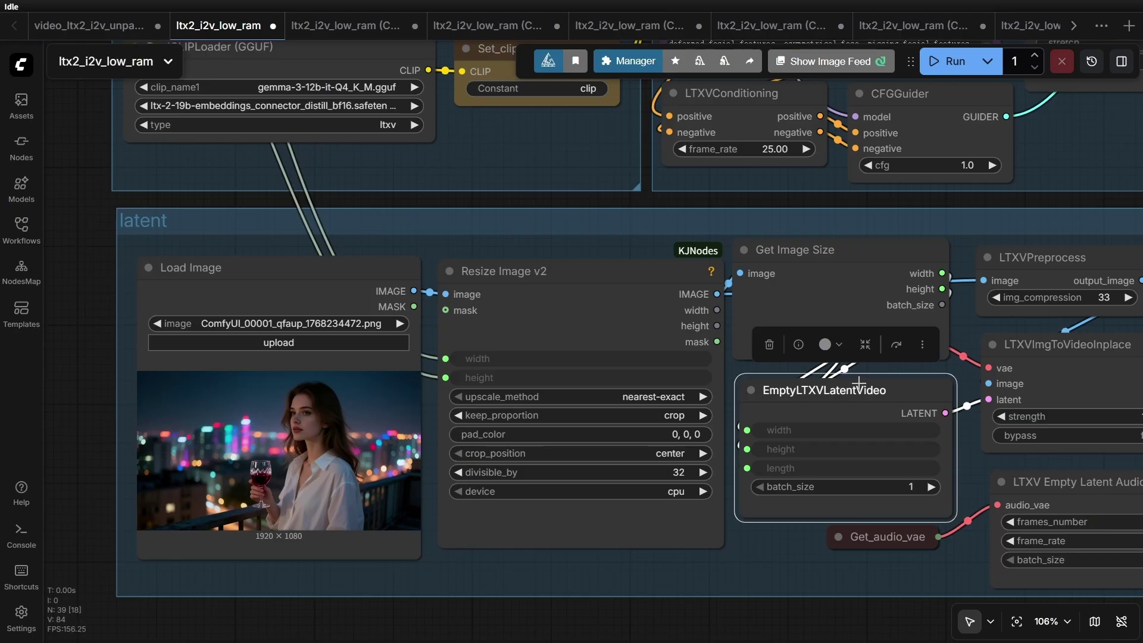
scroll(779, 505, down, 2)
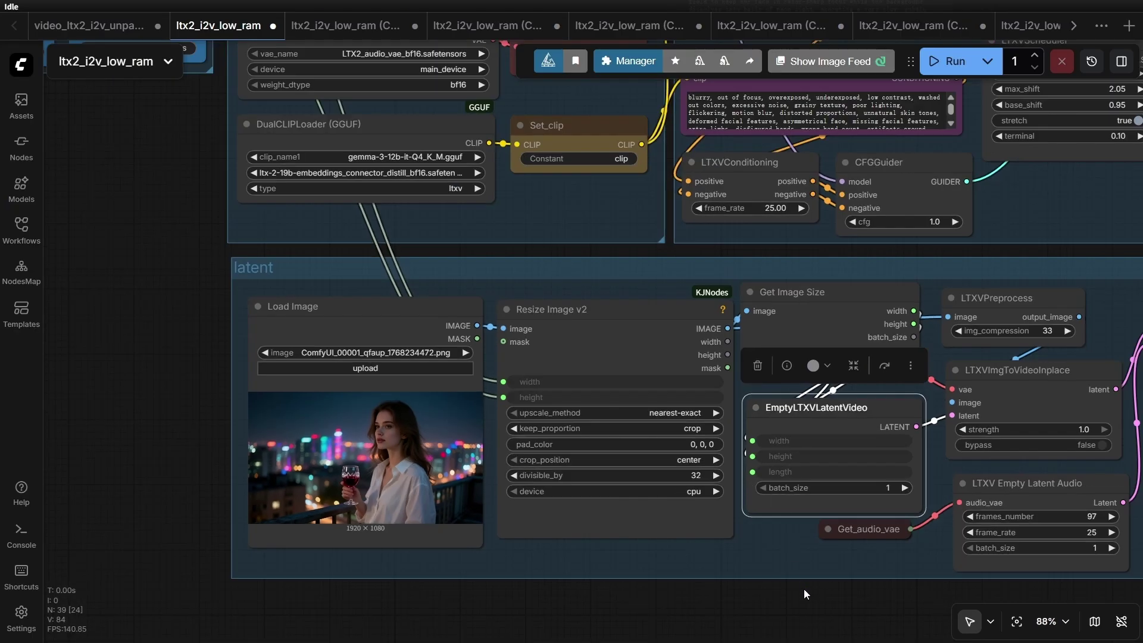
click(1012, 494)
scroll(1012, 494, up, 6)
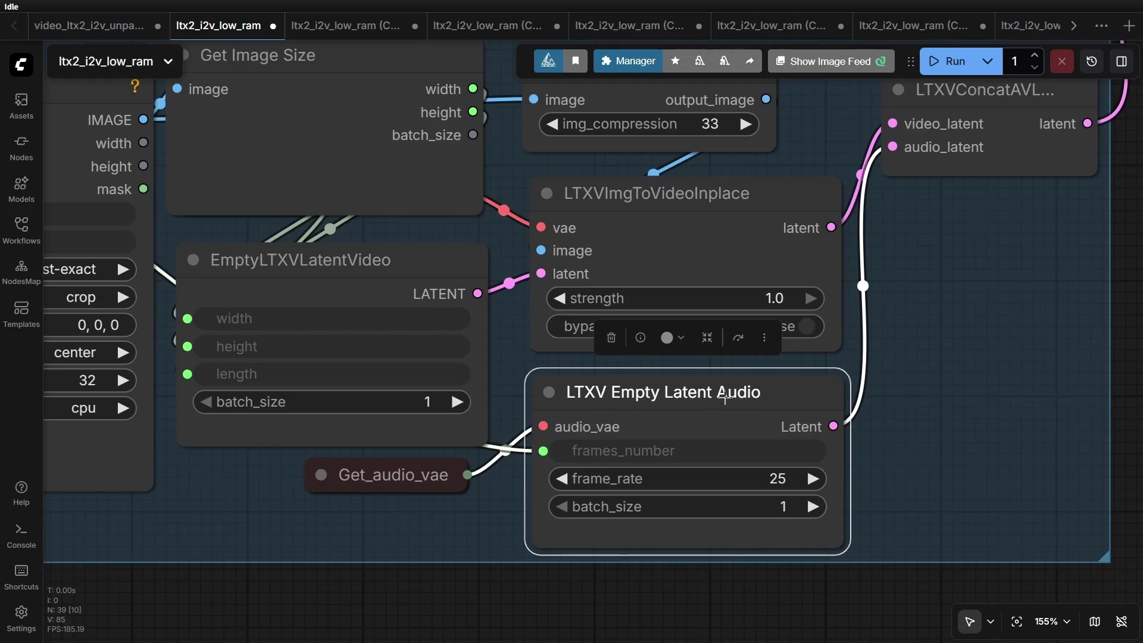
scroll(725, 397, down, 2)
scroll(957, 377, down, 4)
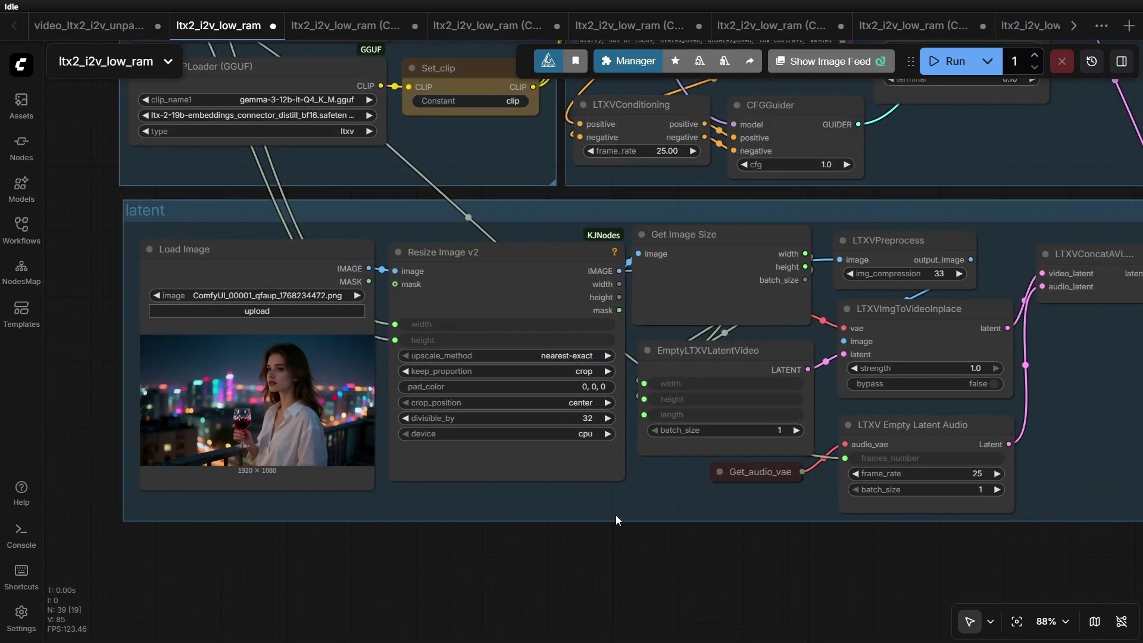
scroll(258, 325, up, 2)
drag(244, 249, 227, 239)
drag(670, 552, 382, 535)
click(795, 229)
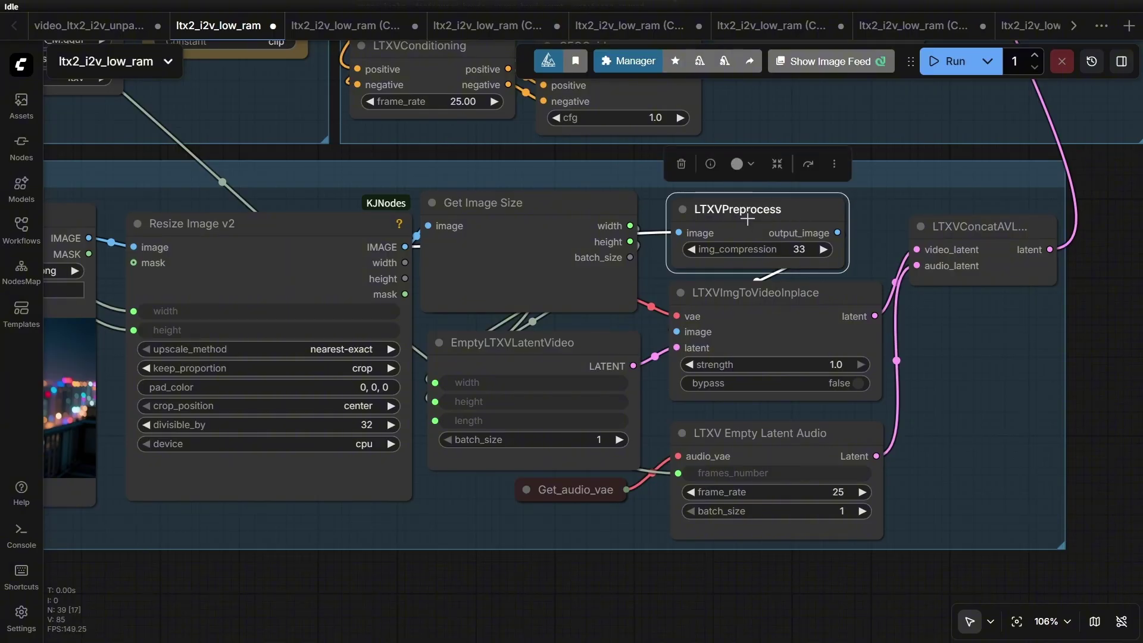
scroll(747, 219, down, 2)
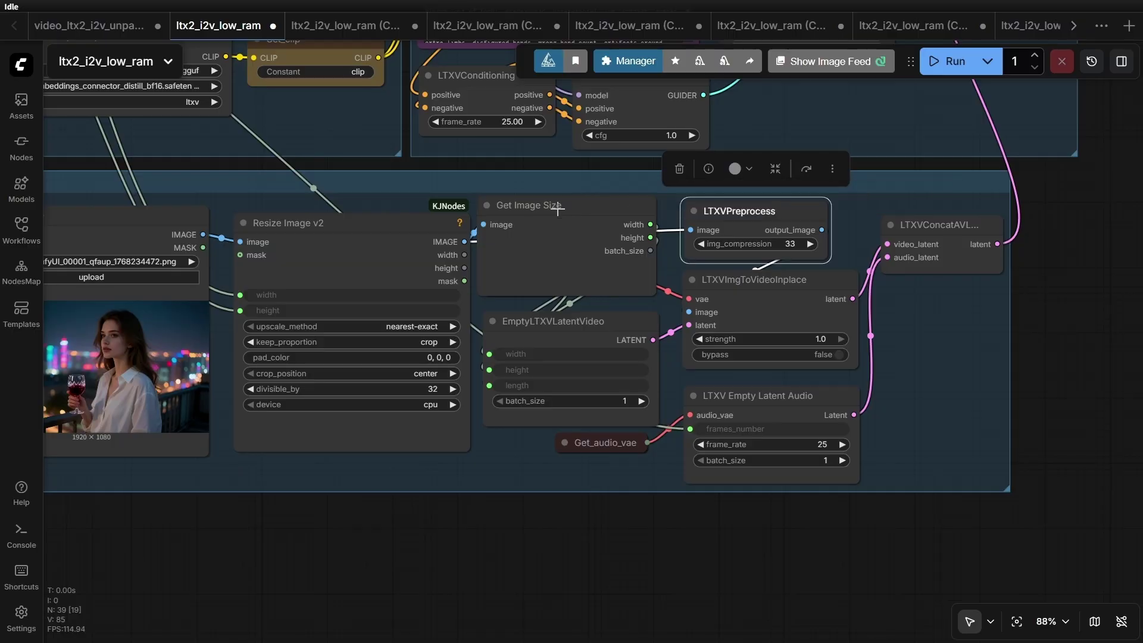
drag(110, 229, 125, 232)
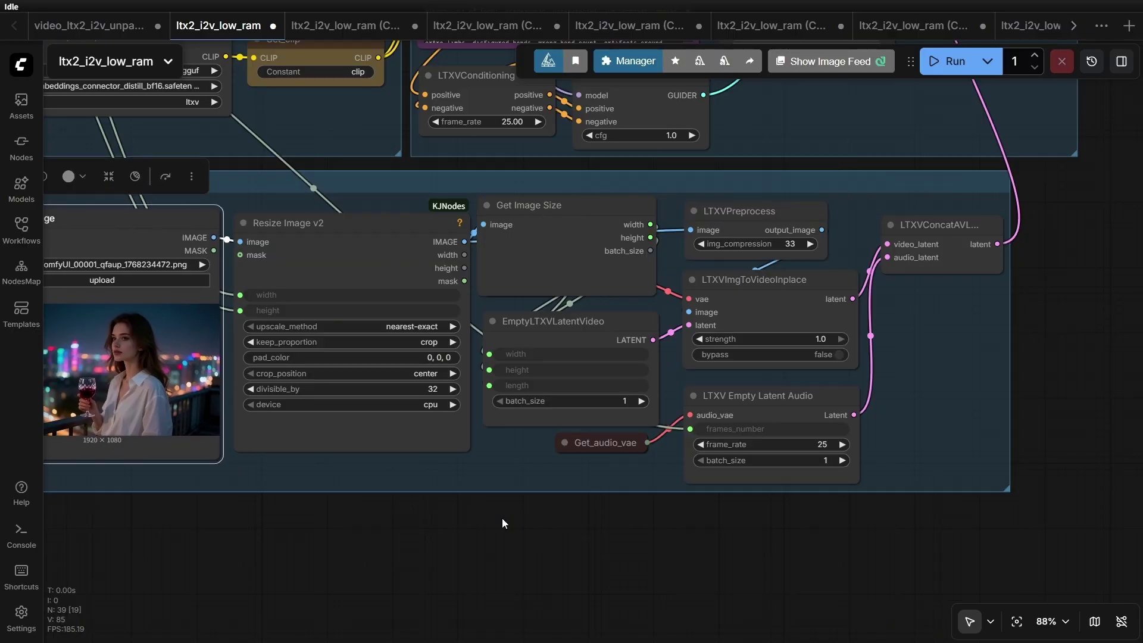
drag(573, 497, 651, 521)
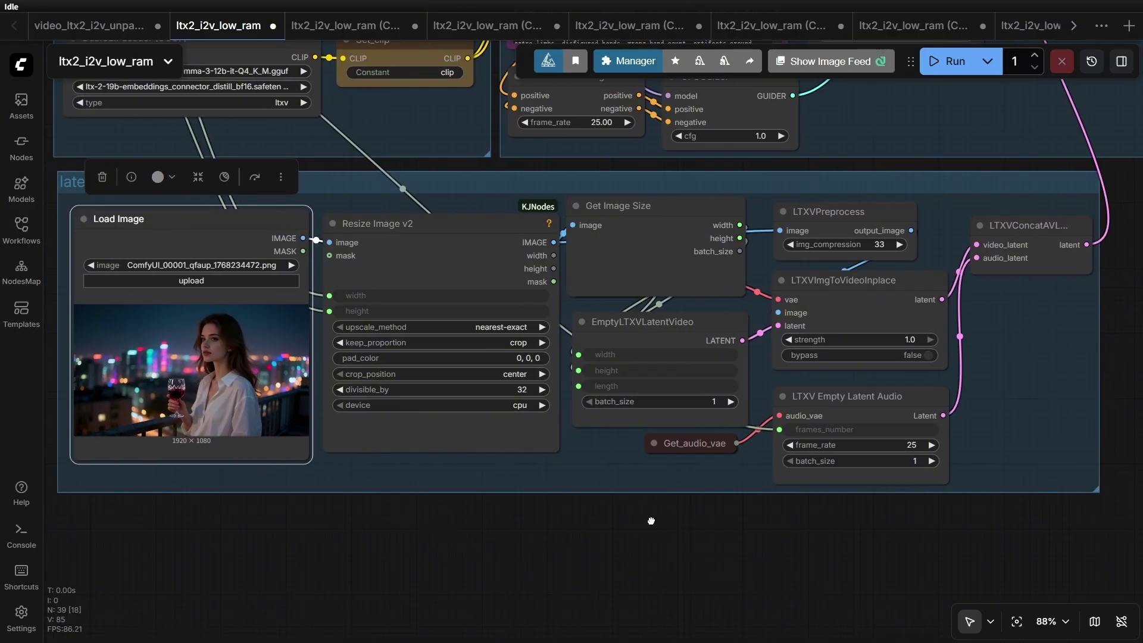
click(727, 533)
click(210, 224)
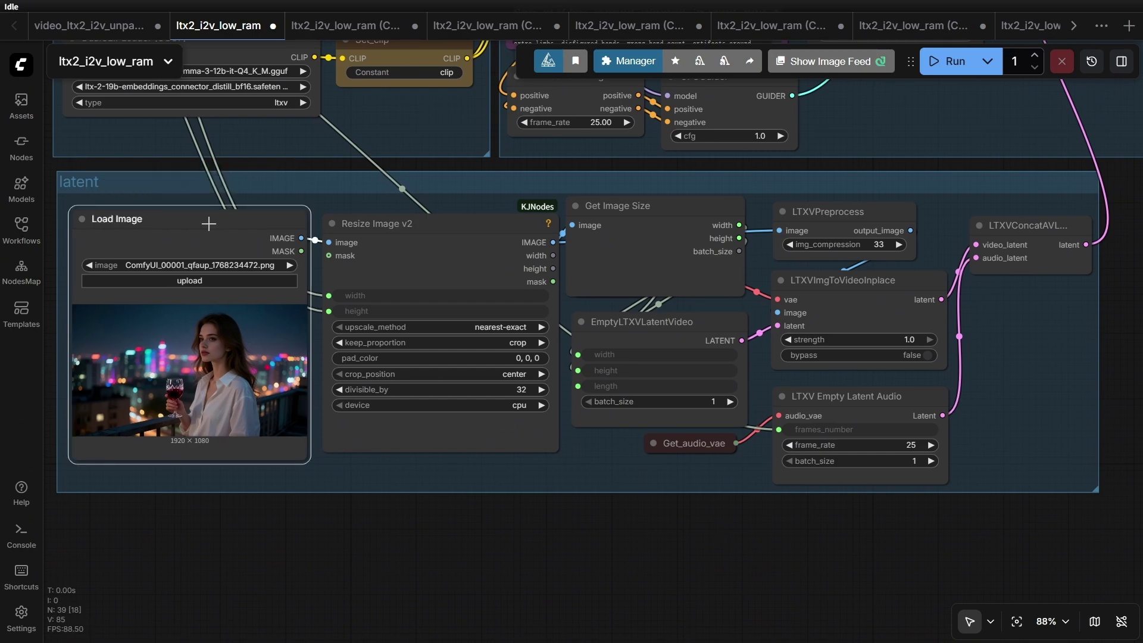
click(855, 223)
scroll(883, 224, up, 3)
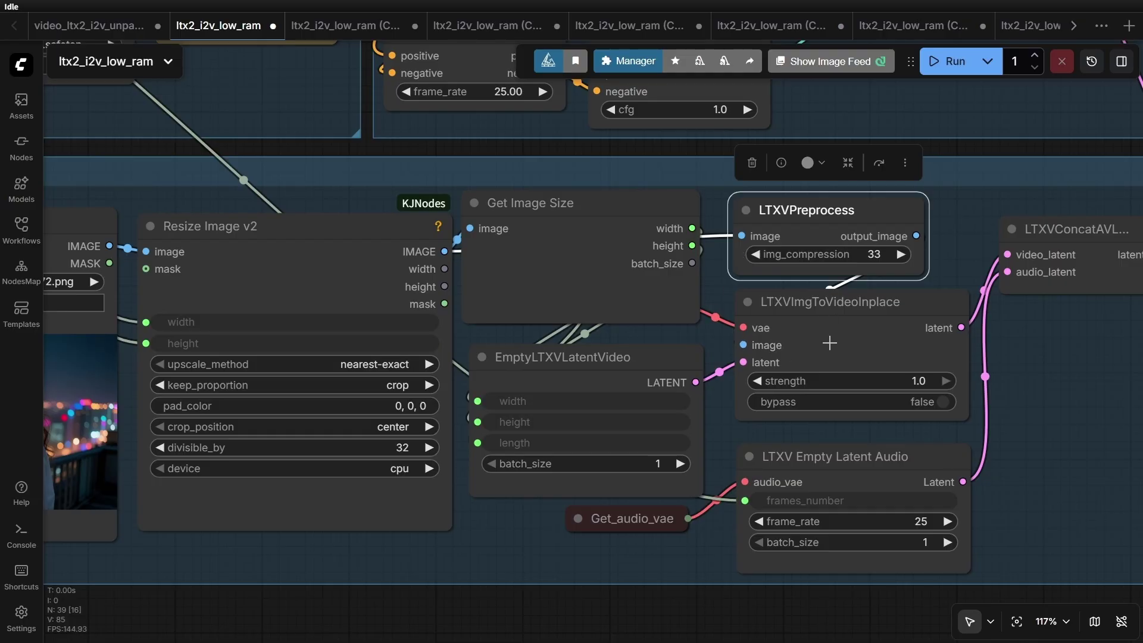
drag(868, 345, 870, 355)
scroll(845, 346, up, 1)
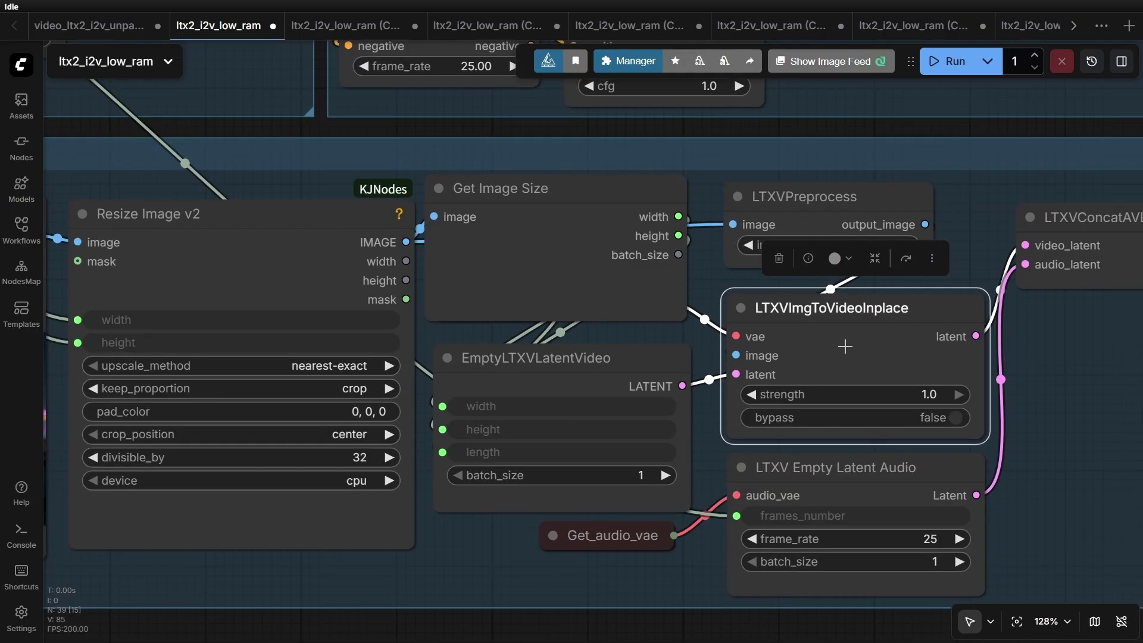
scroll(825, 337, down, 3)
drag(998, 369, 726, 369)
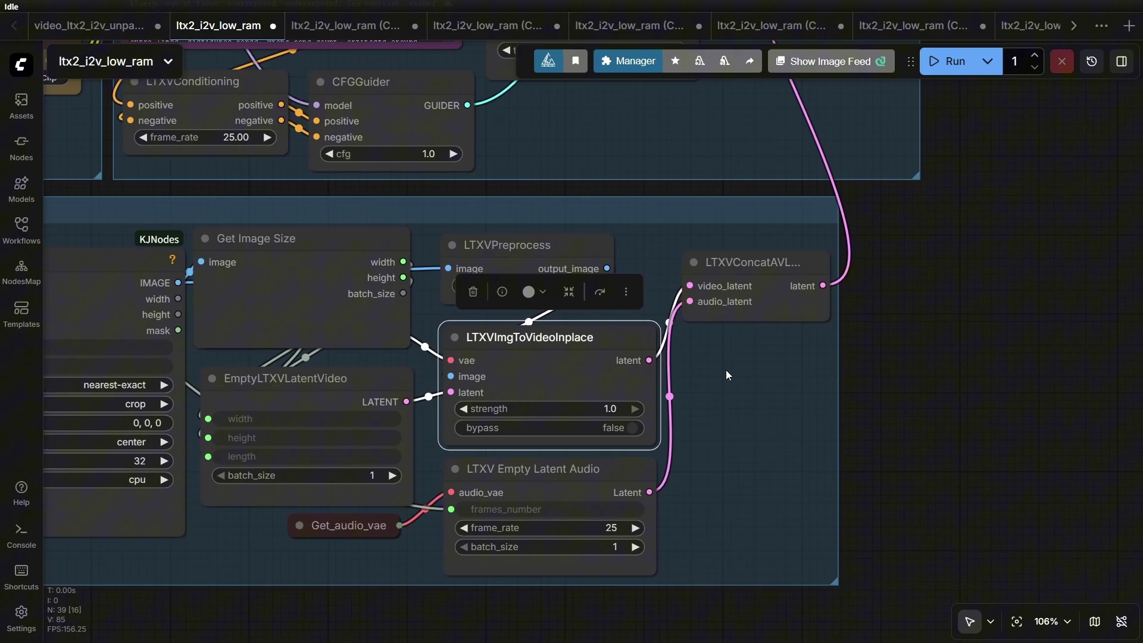
scroll(713, 336, up, 5)
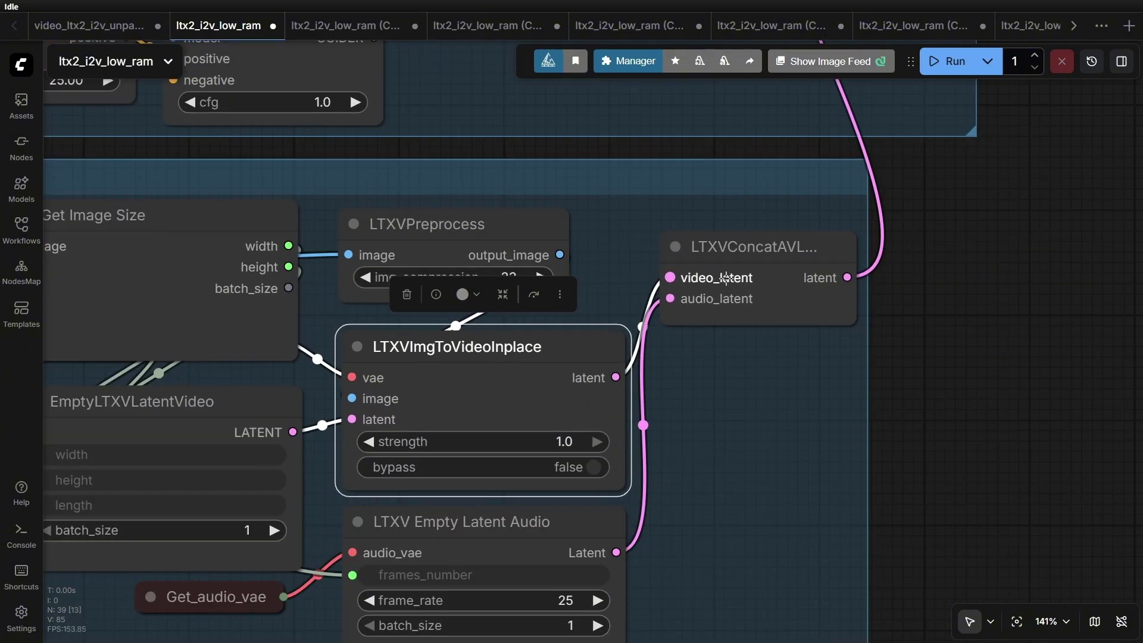
drag(784, 238, 756, 241)
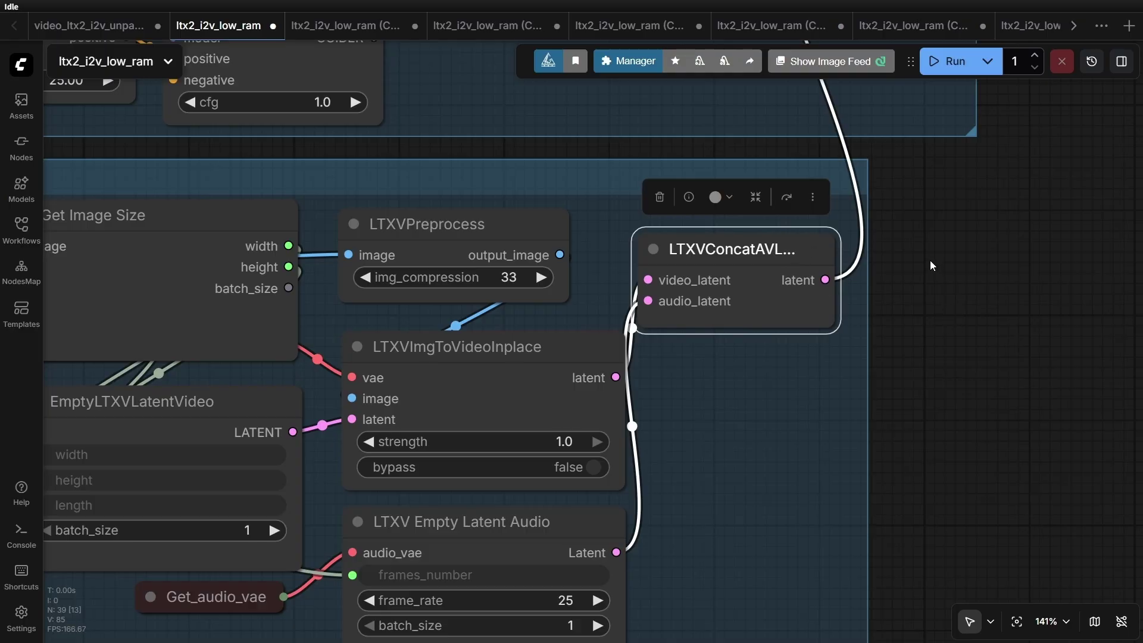
scroll(929, 260, down, 4)
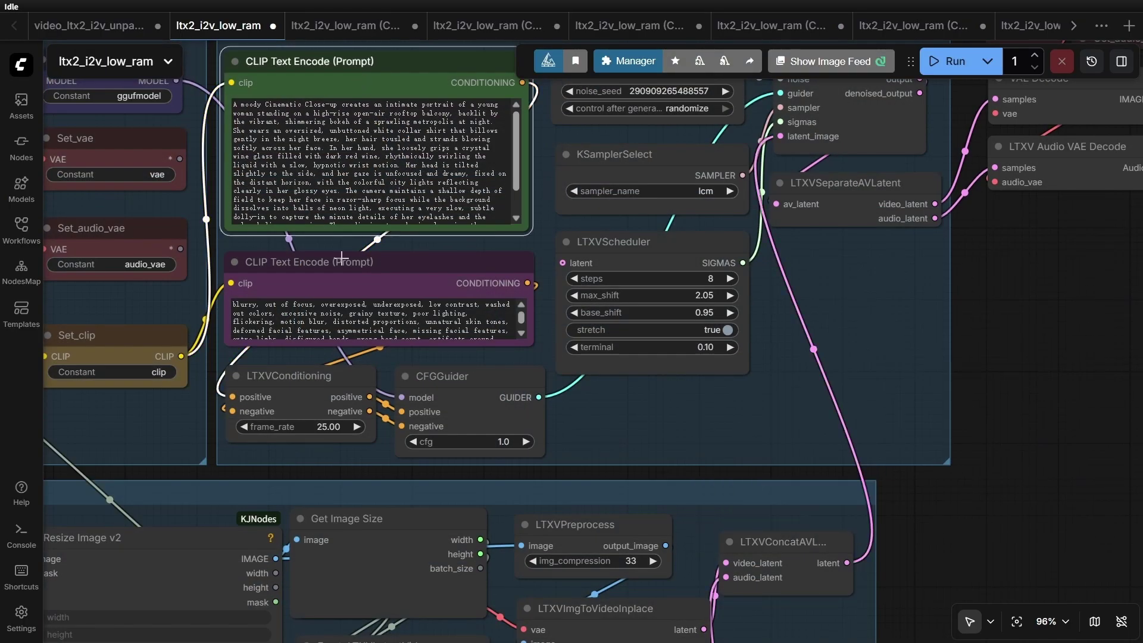
click(320, 261)
scroll(307, 385, up, 5)
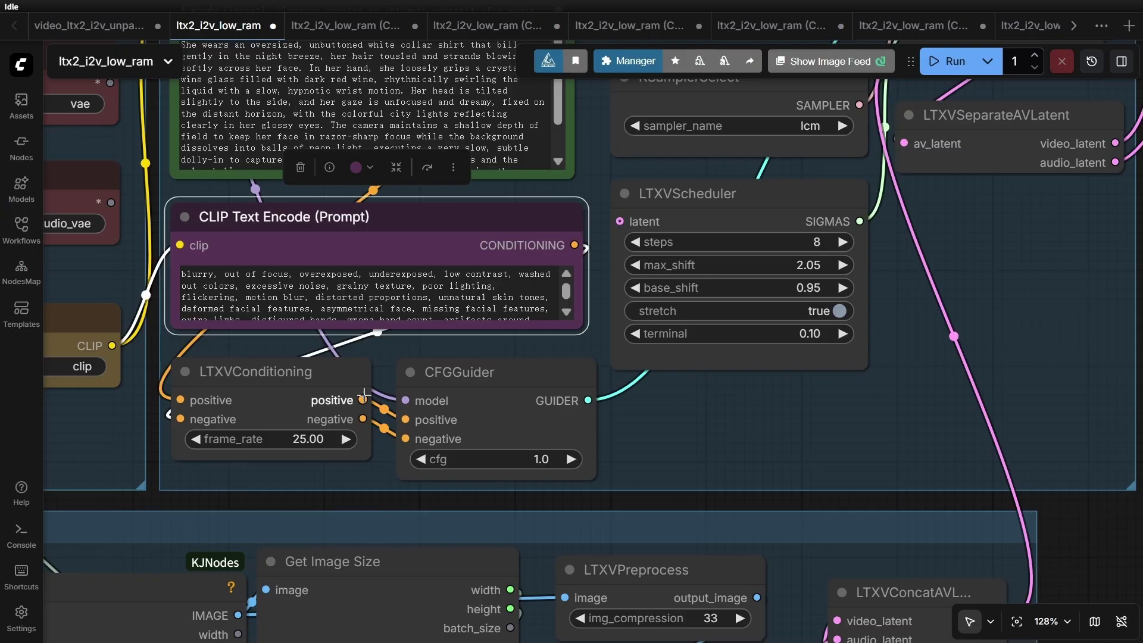
click(206, 369)
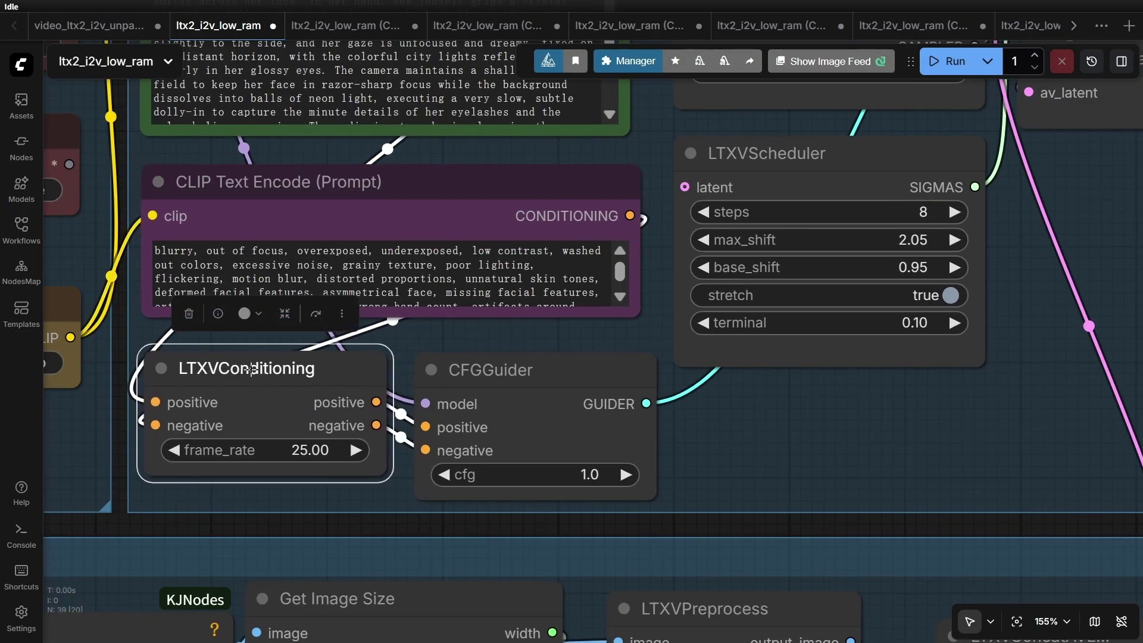
drag(256, 373, 273, 378)
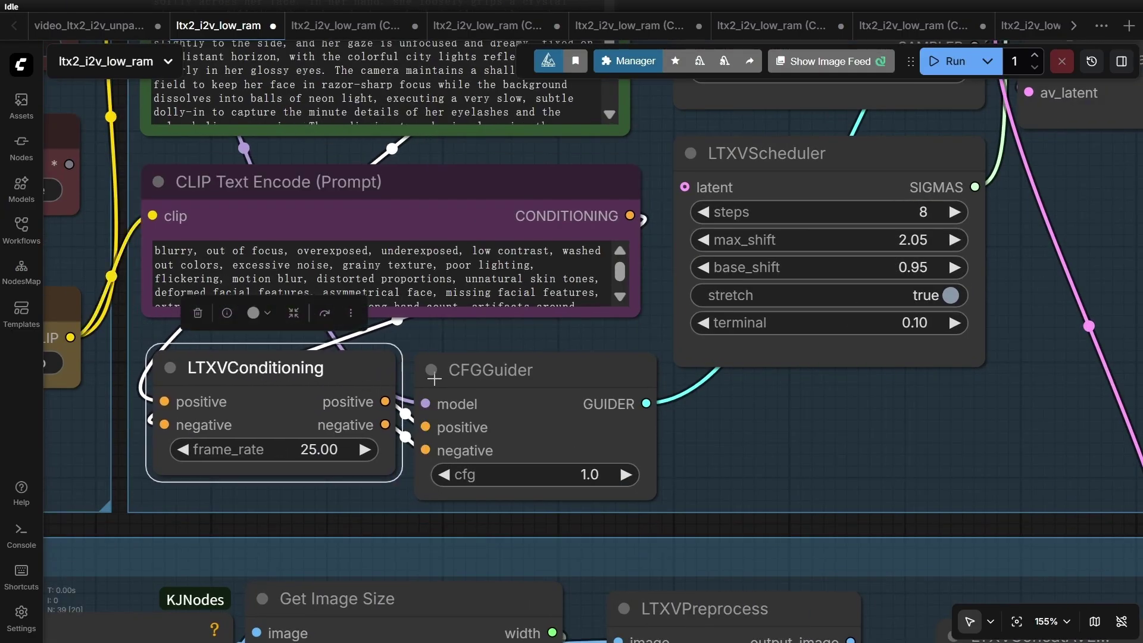
drag(485, 381, 485, 361)
scroll(763, 419, down, 3)
scroll(763, 419, up, 5)
scroll(721, 146, up, 1)
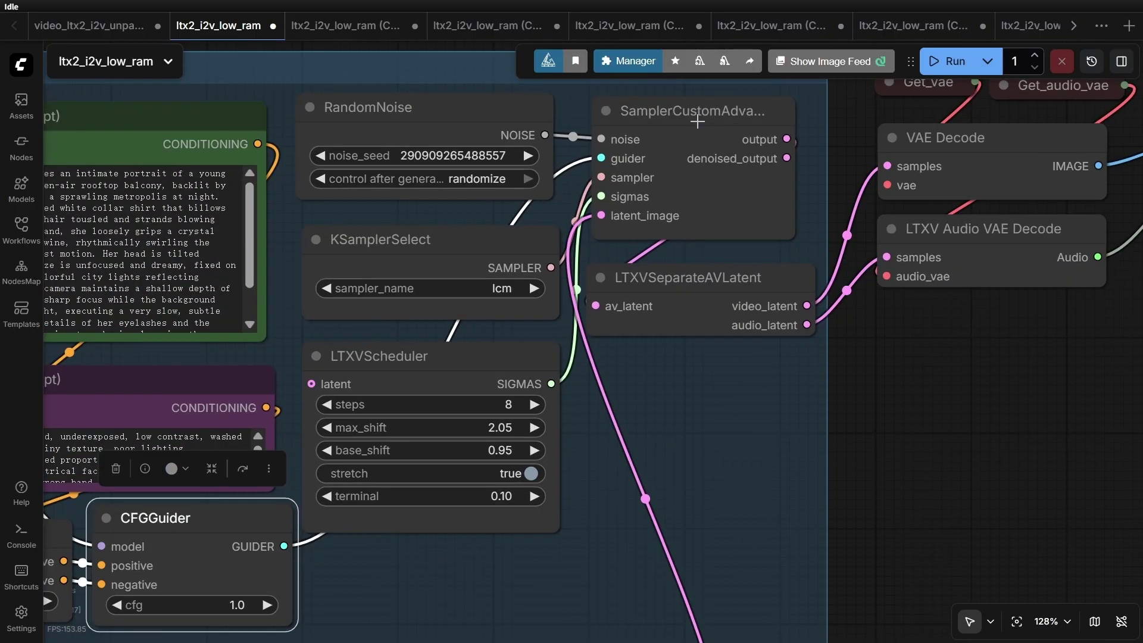
drag(722, 147, 706, 141)
drag(727, 410, 767, 393)
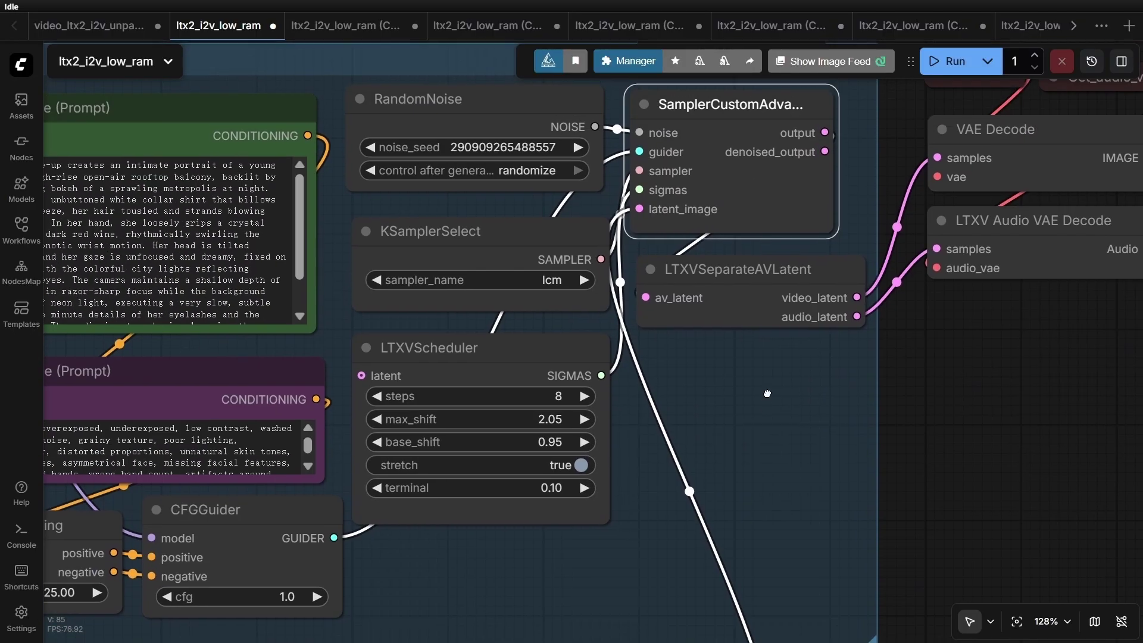
click(506, 99)
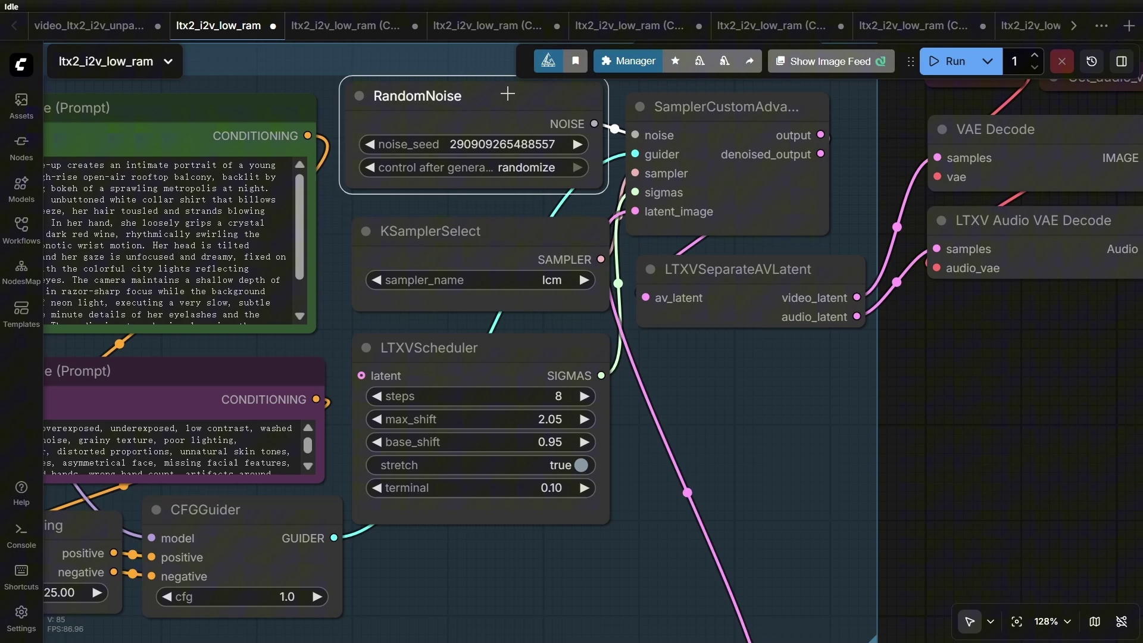
scroll(669, 331, down, 2)
scroll(620, 494, up, 3)
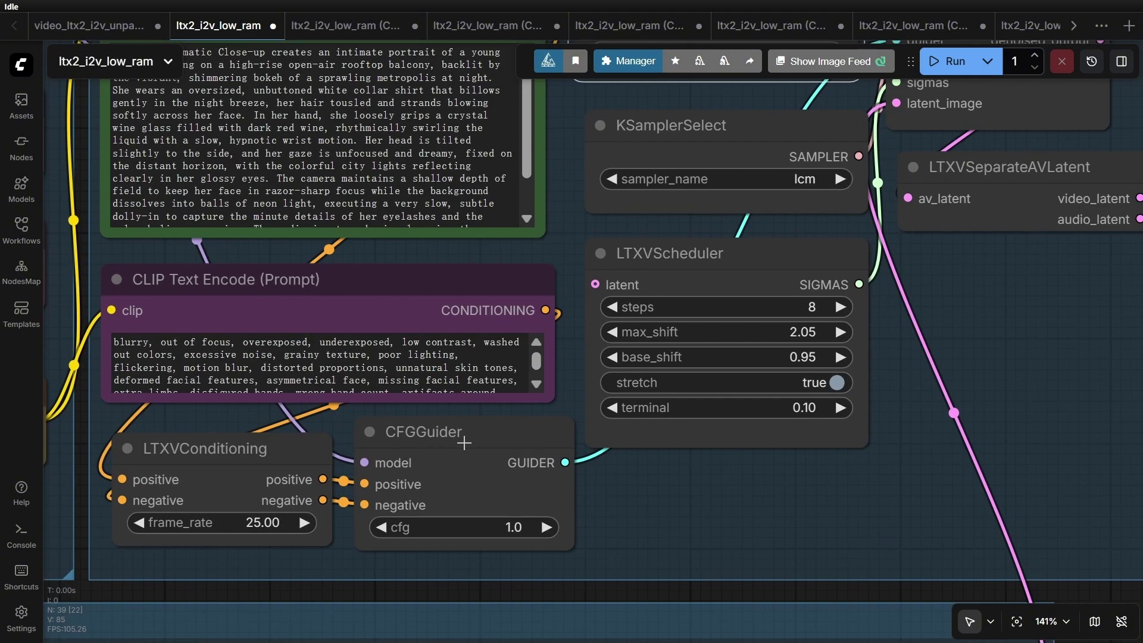
click(464, 444)
scroll(465, 516, up, 3)
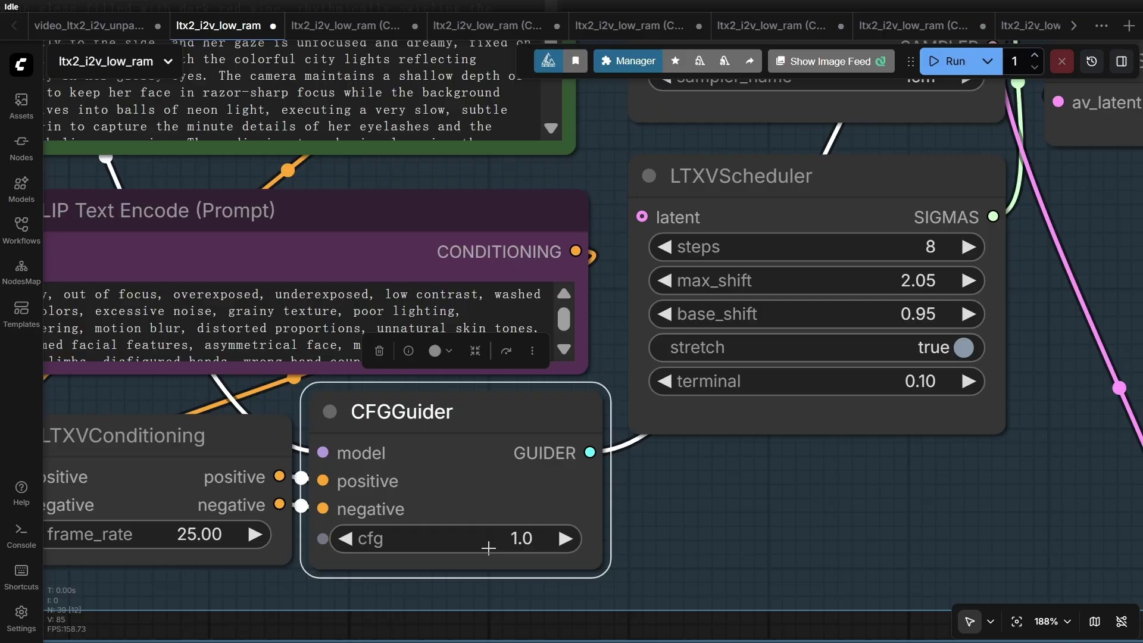
scroll(667, 494, down, 6)
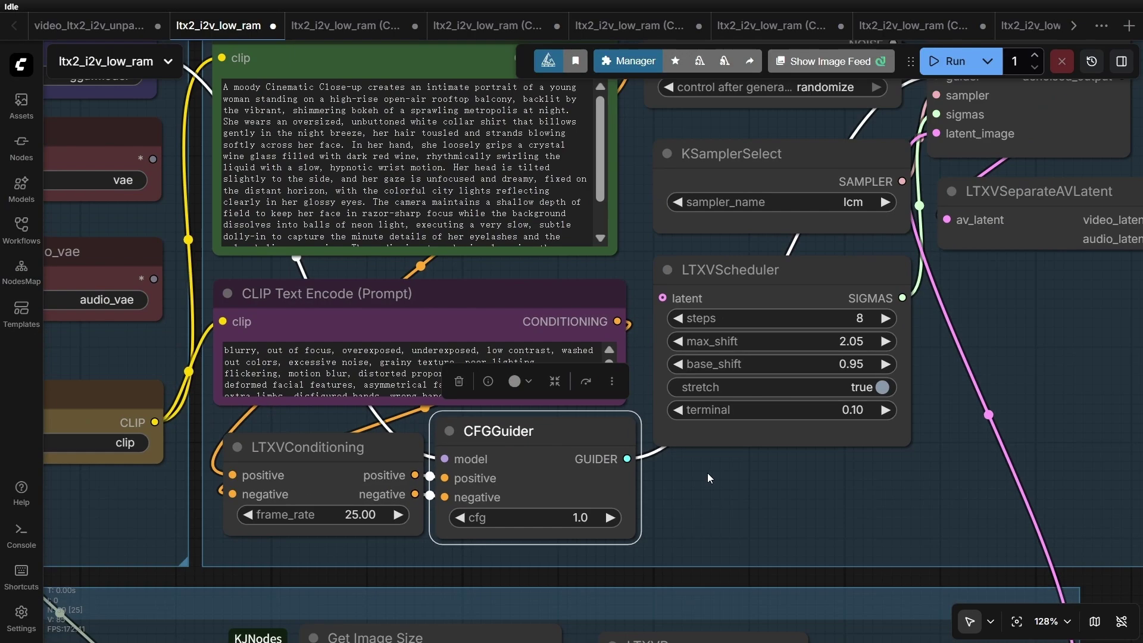
scroll(774, 506, up, 4)
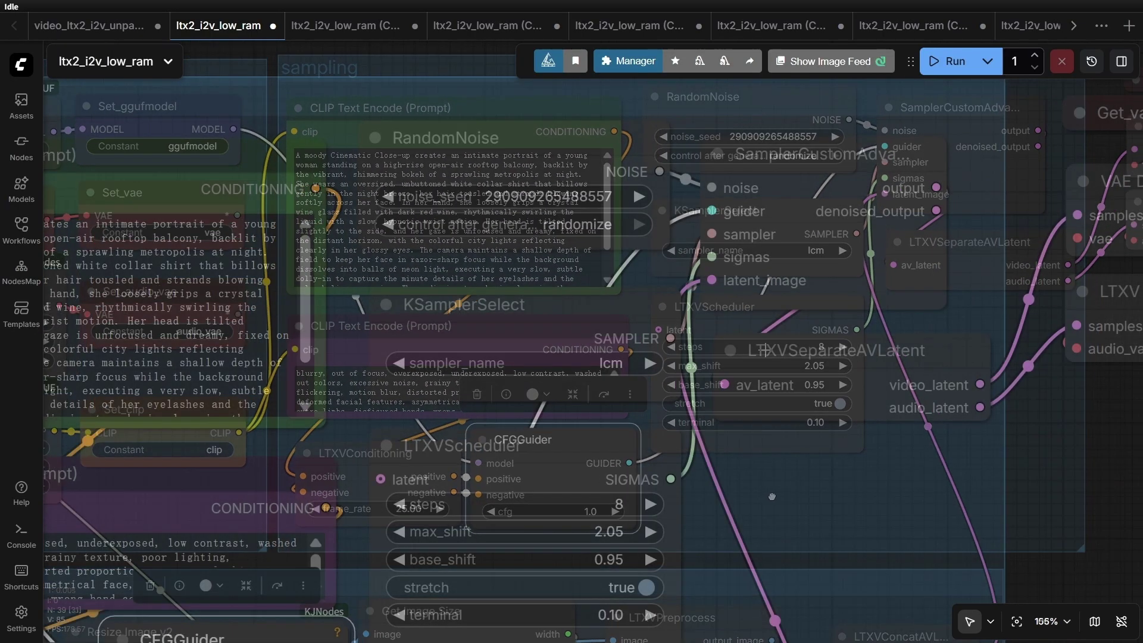
drag(577, 302, 566, 279)
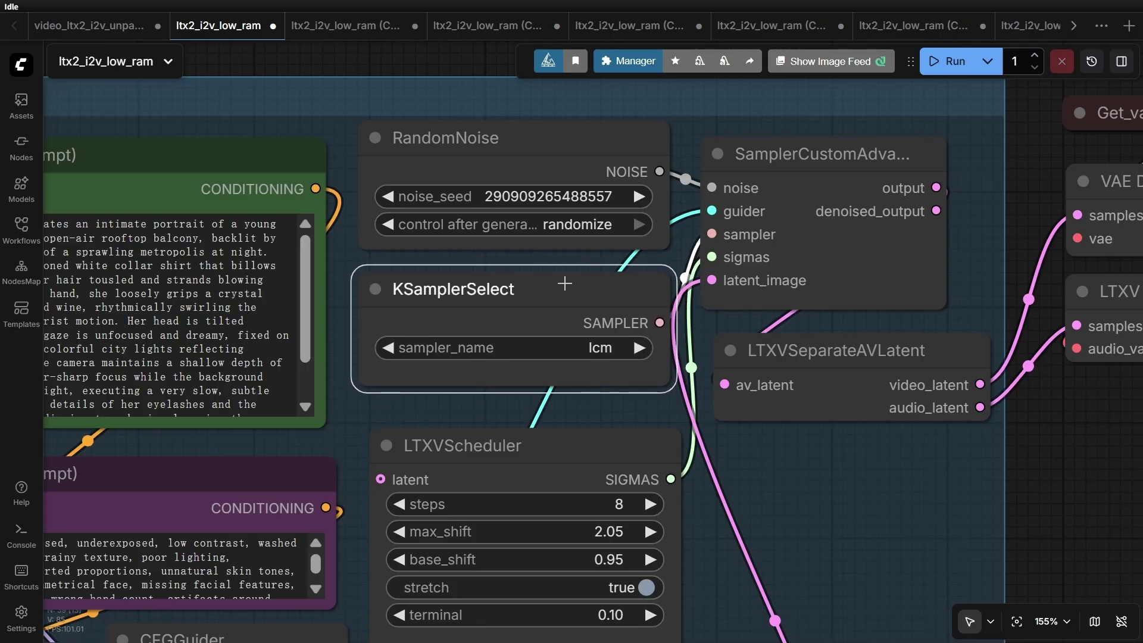
scroll(556, 357, up, 1)
click(556, 234)
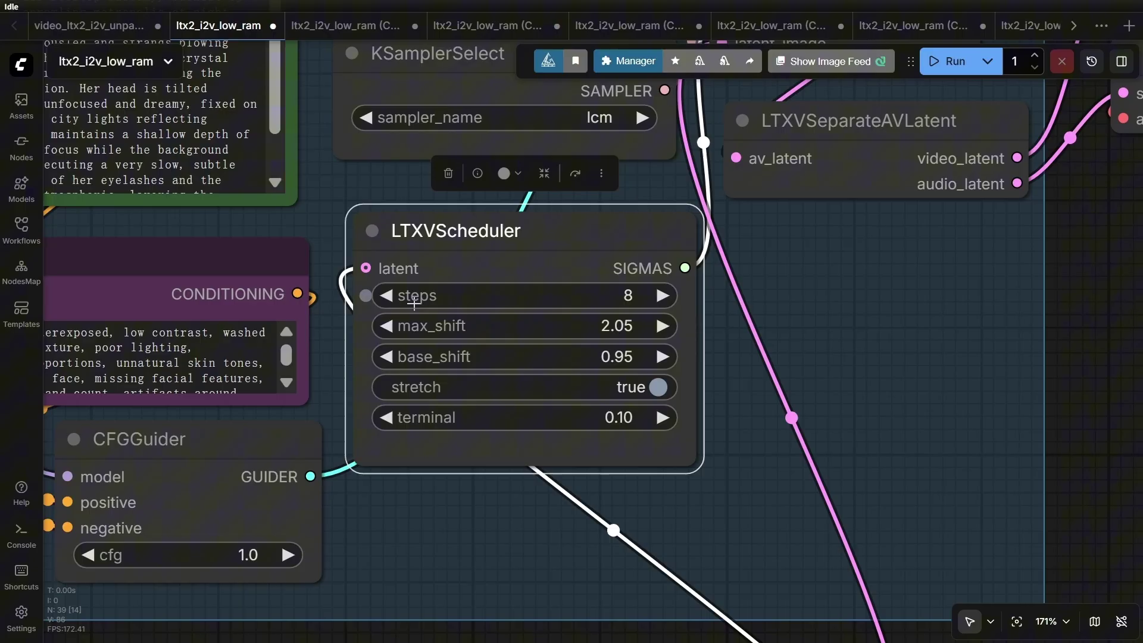
scroll(818, 301, down, 5)
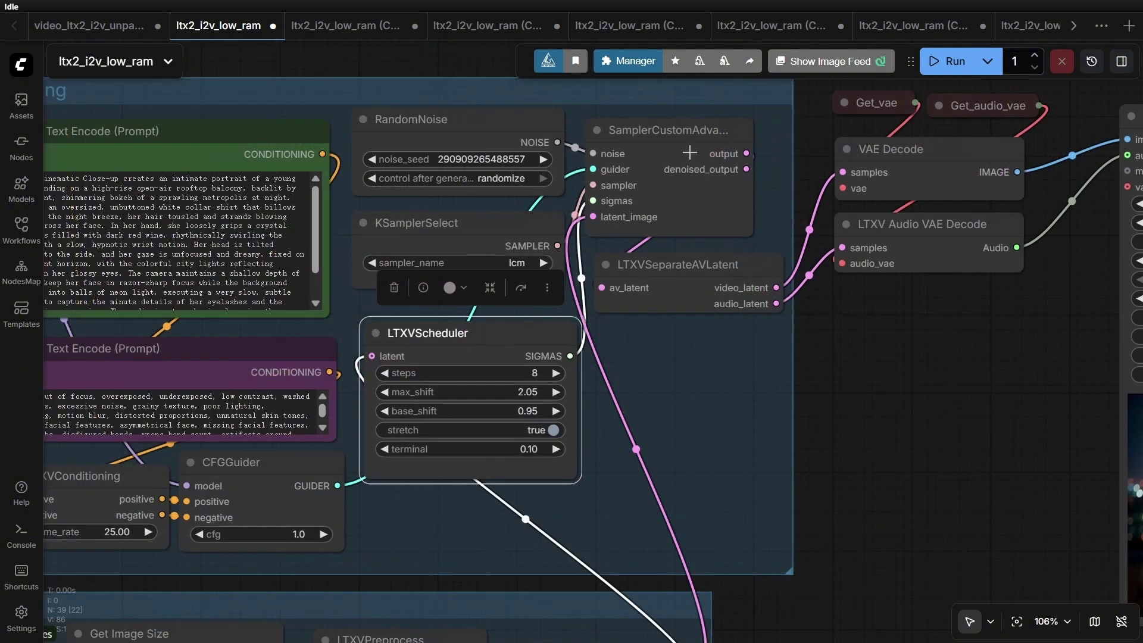
scroll(681, 284, up, 2)
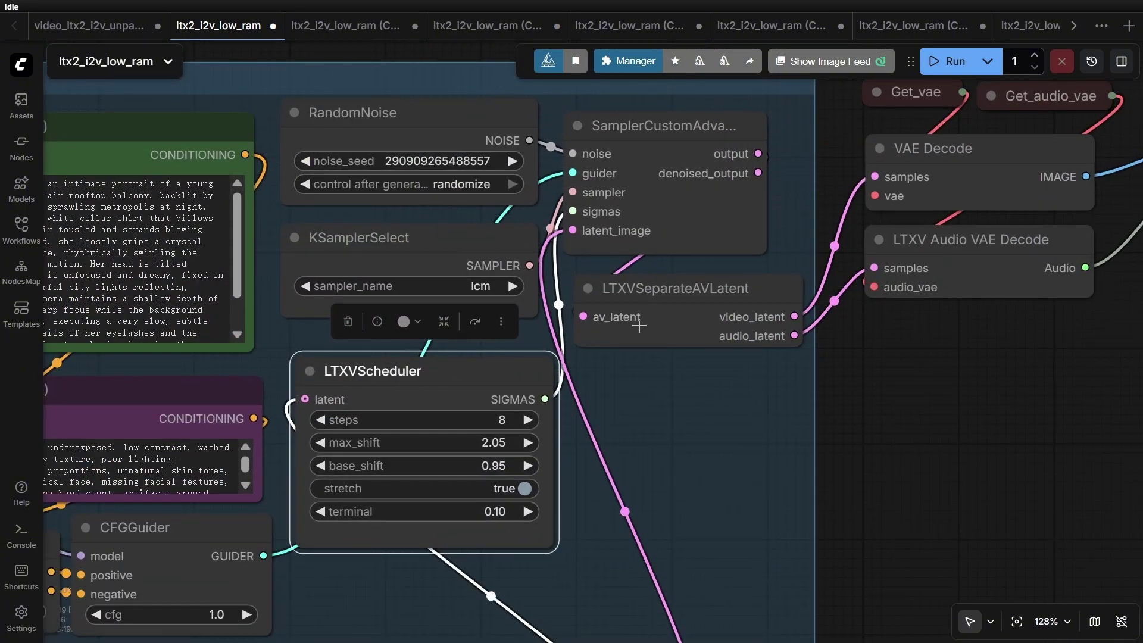
drag(738, 288, 730, 289)
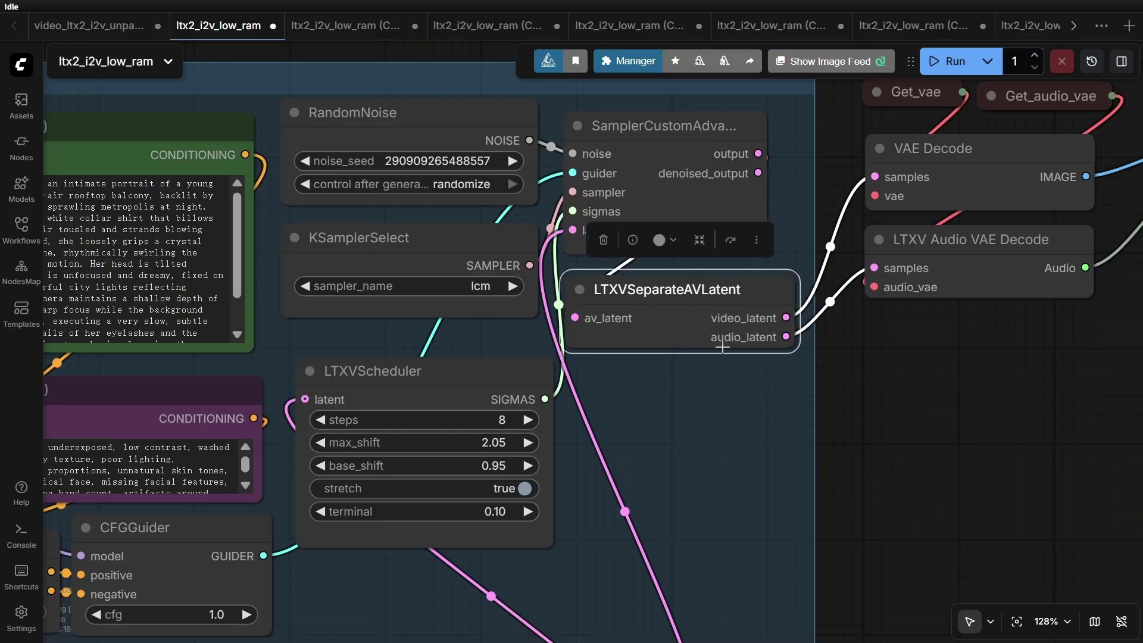
scroll(851, 365, down, 3)
scroll(778, 374, up, 3)
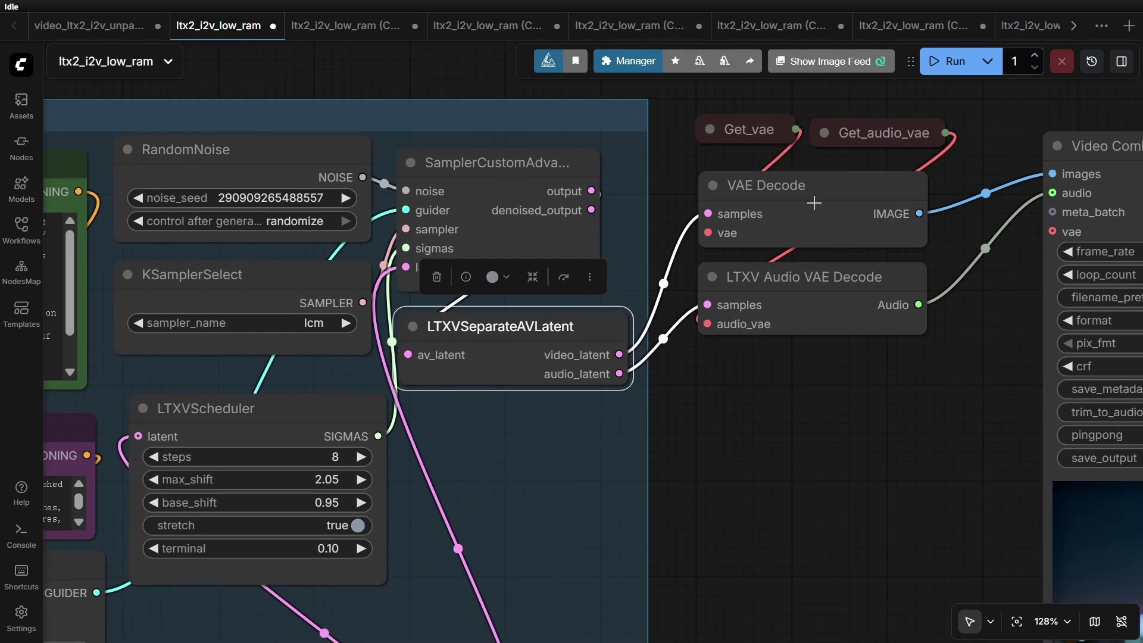
click(824, 287)
scroll(824, 288, right, 5)
scroll(526, 274, down, 3)
scroll(531, 358, down, 4)
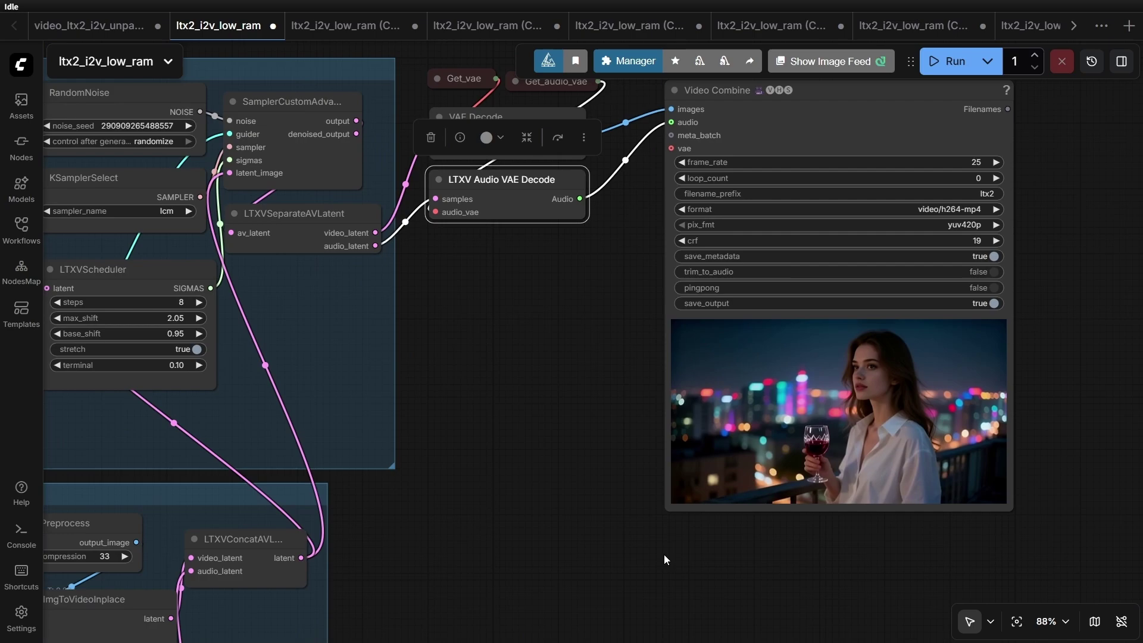
scroll(615, 458, down, 1)
scroll(526, 463, down, 3)
scroll(809, 357, down, 2)
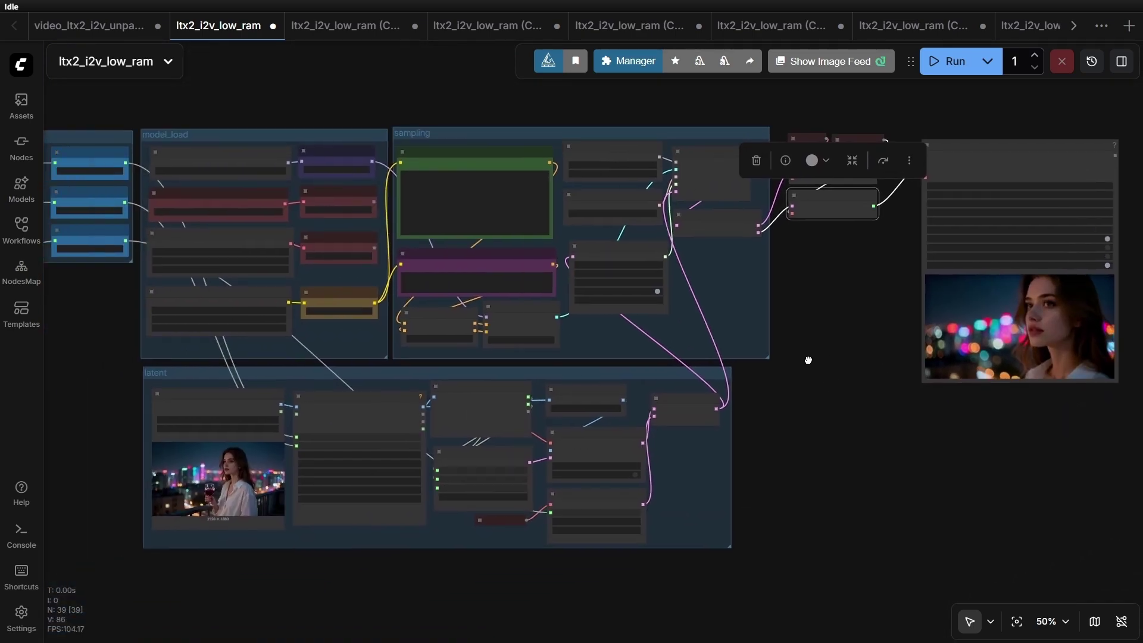
scroll(816, 359, down, 1)
scroll(816, 358, up, 1)
click(835, 339)
scroll(835, 339, left, 2)
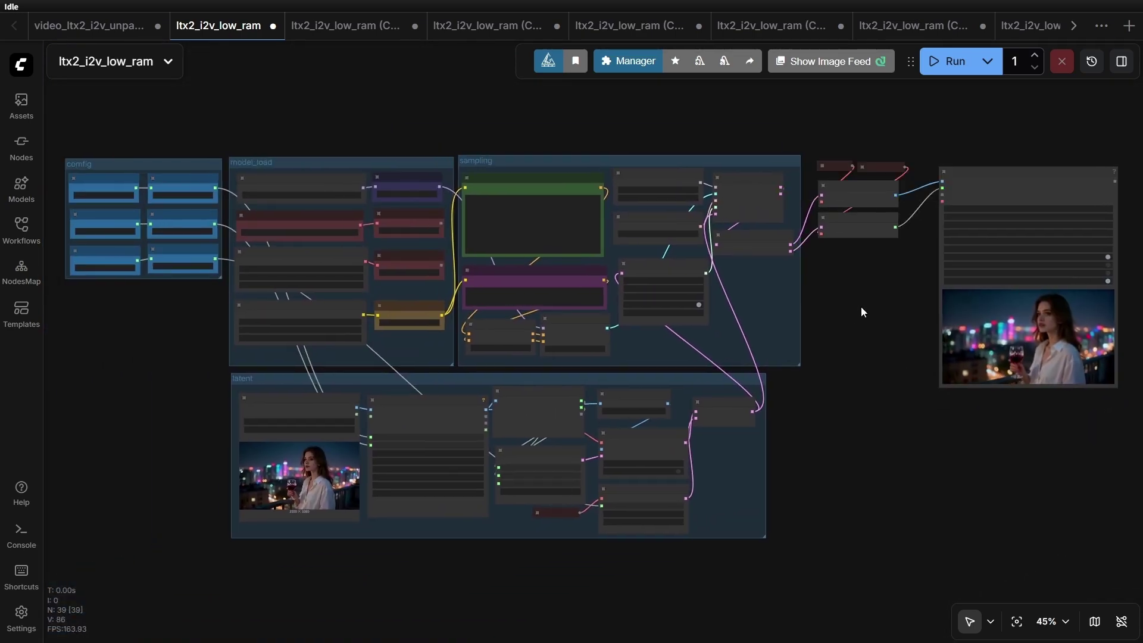
Run the workflow to generate a clip from the woman-with-wine-glass image.
click(951, 61)
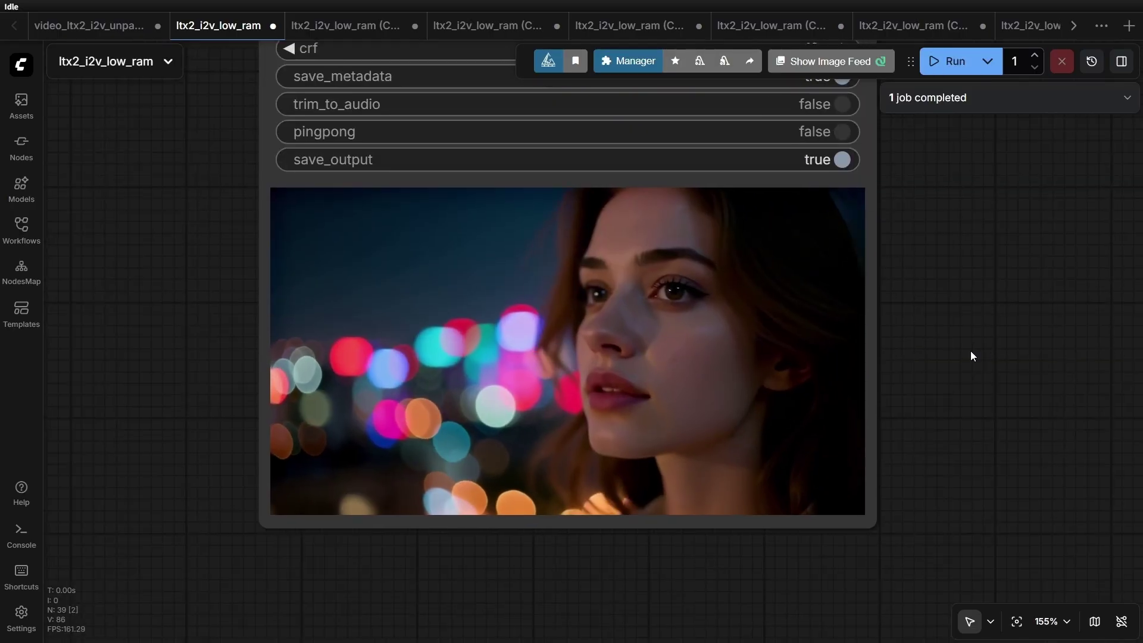
scroll(982, 322, up, 2)
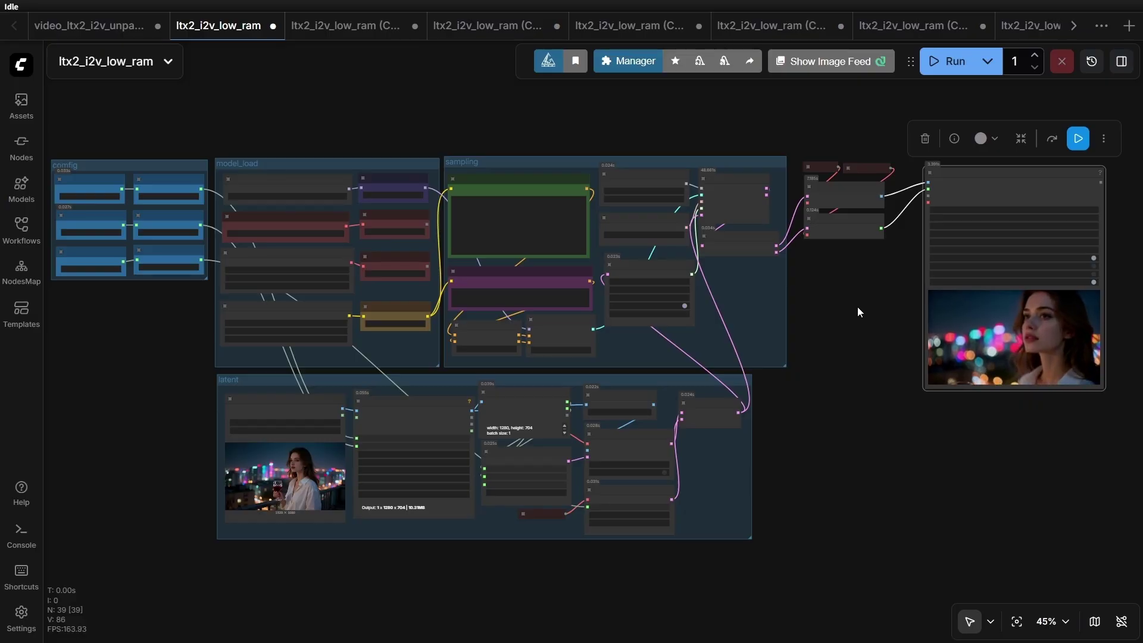
scroll(858, 306, up, 1)
scroll(857, 306, down, 1)
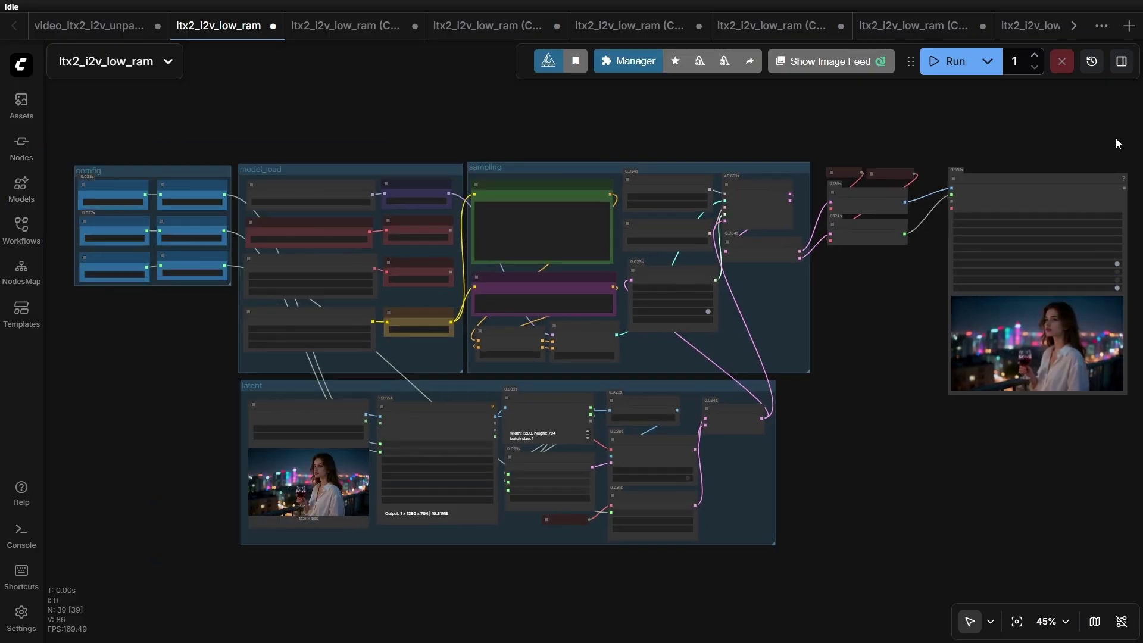
Check the past generation jobs in the Job Queue, then close it.
click(1091, 61)
mouse_move(1107, 228)
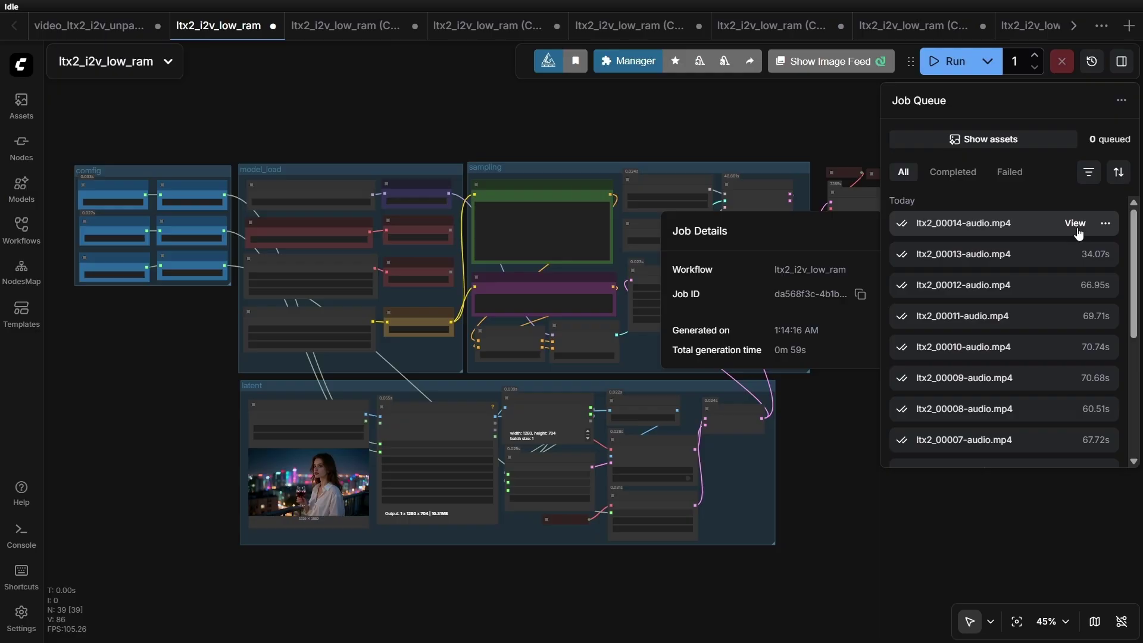
click(862, 203)
drag(881, 370, 845, 359)
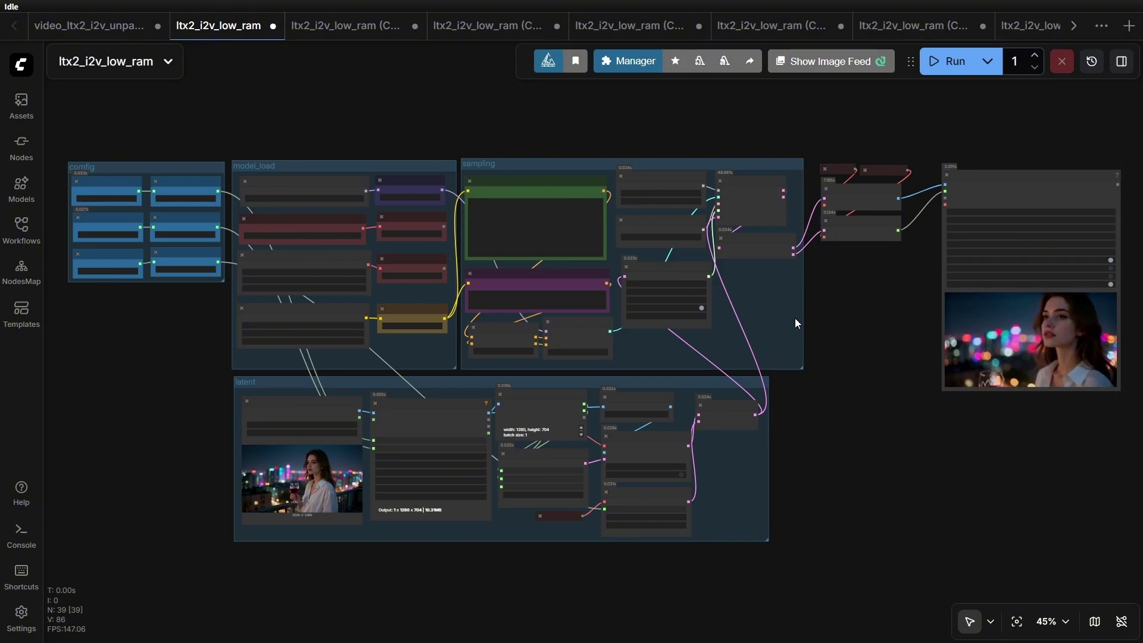
Drag the latent link off LTXVScheduler and dismiss the node menu, leaving the input unconnected.
scroll(756, 313, up, 8)
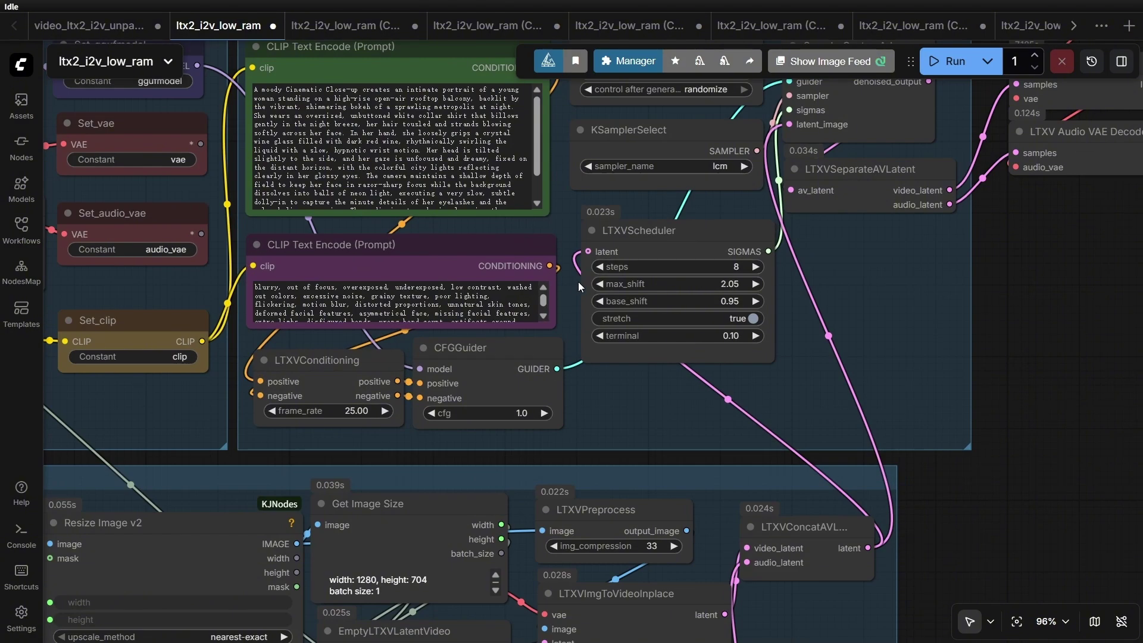
scroll(577, 281, up, 3)
drag(588, 252, 643, 388)
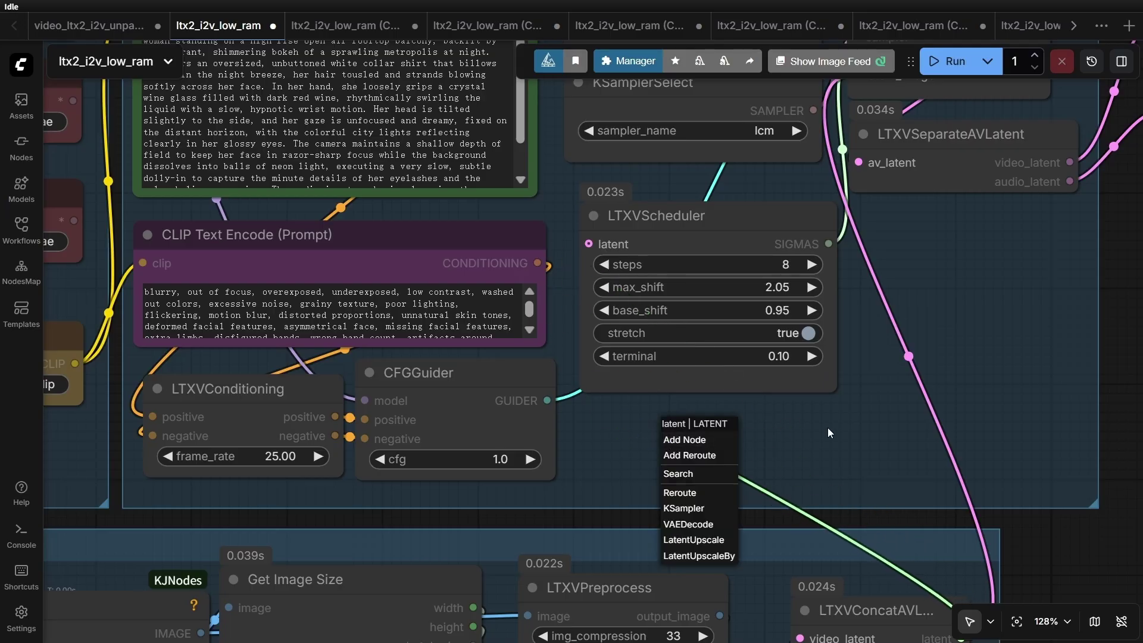
click(827, 427)
scroll(717, 246, down, 10)
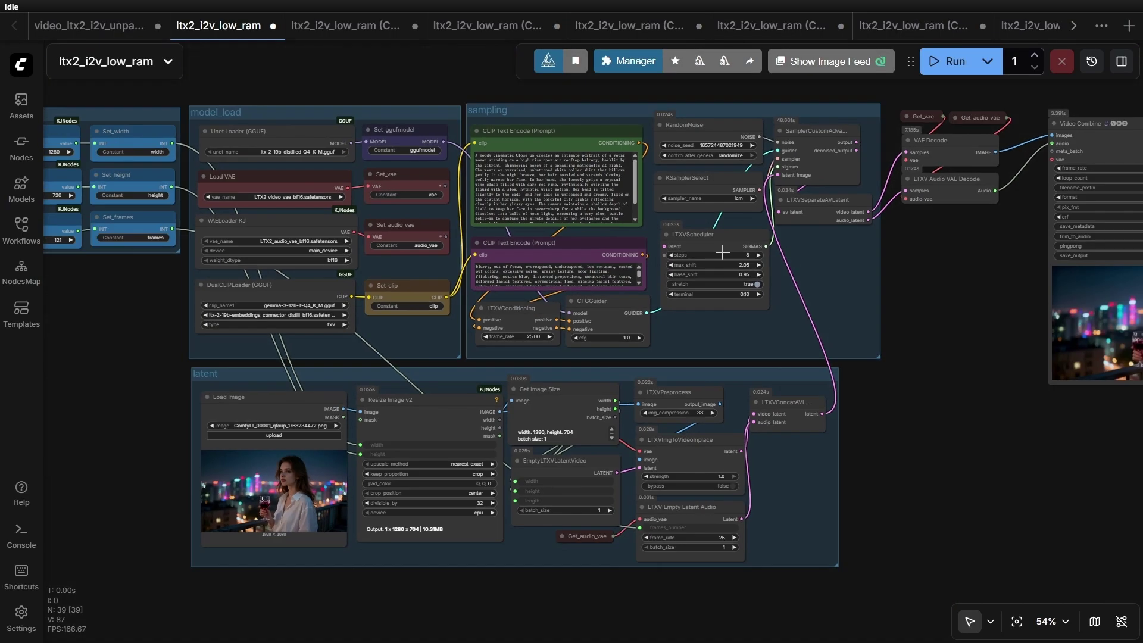
drag(934, 276, 650, 368)
scroll(993, 413, up, 2)
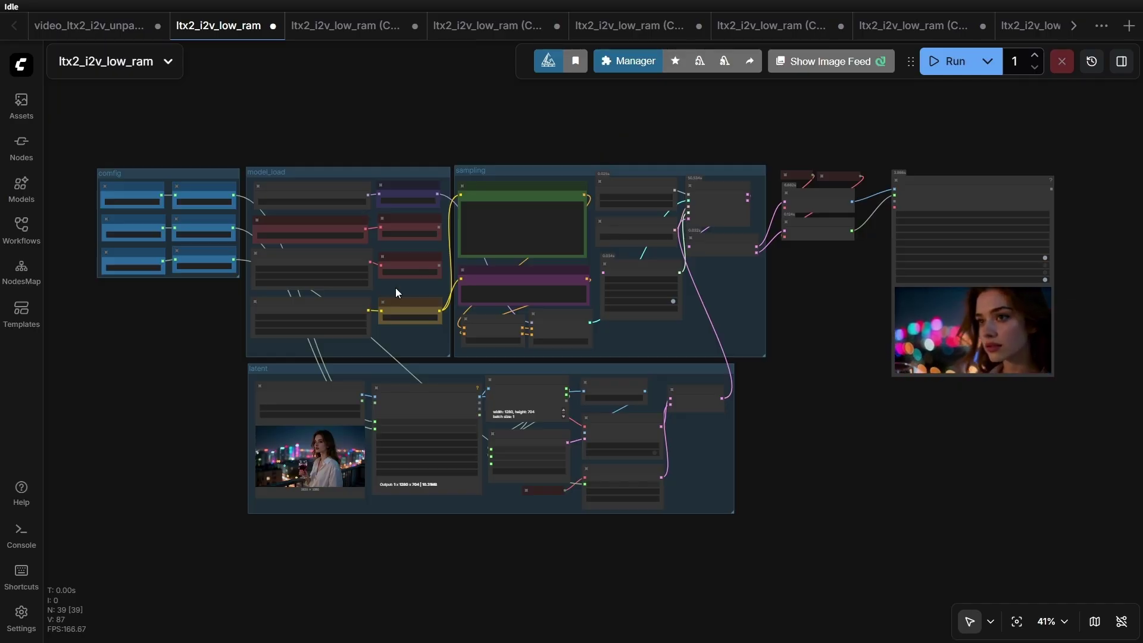
scroll(367, 205, up, 10)
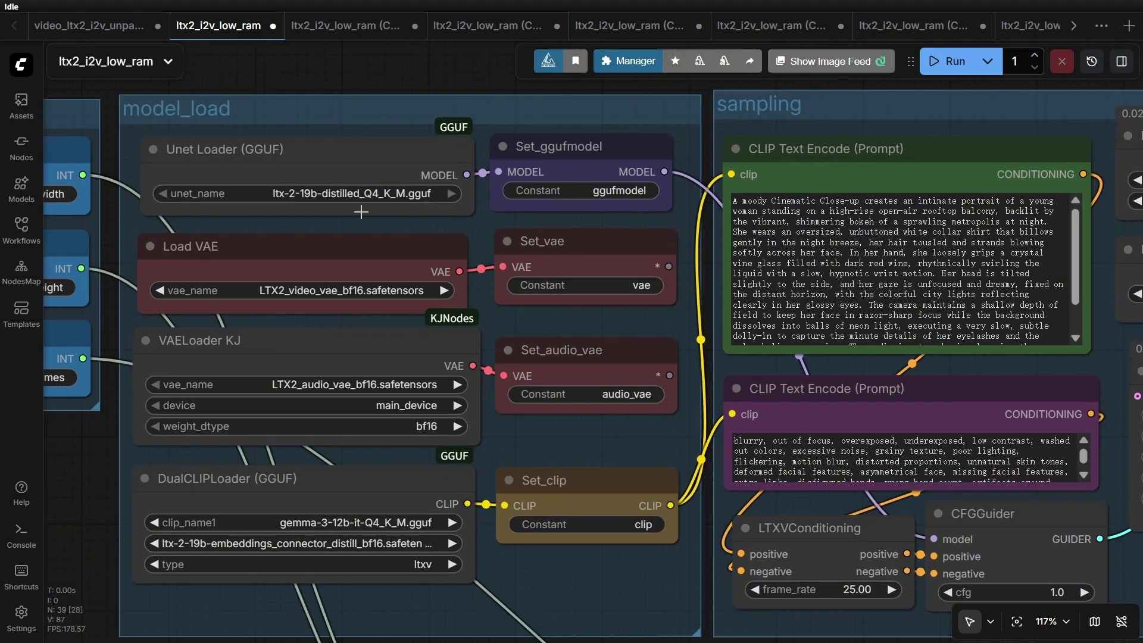
scroll(388, 199, down, 10)
scroll(352, 181, up, 9)
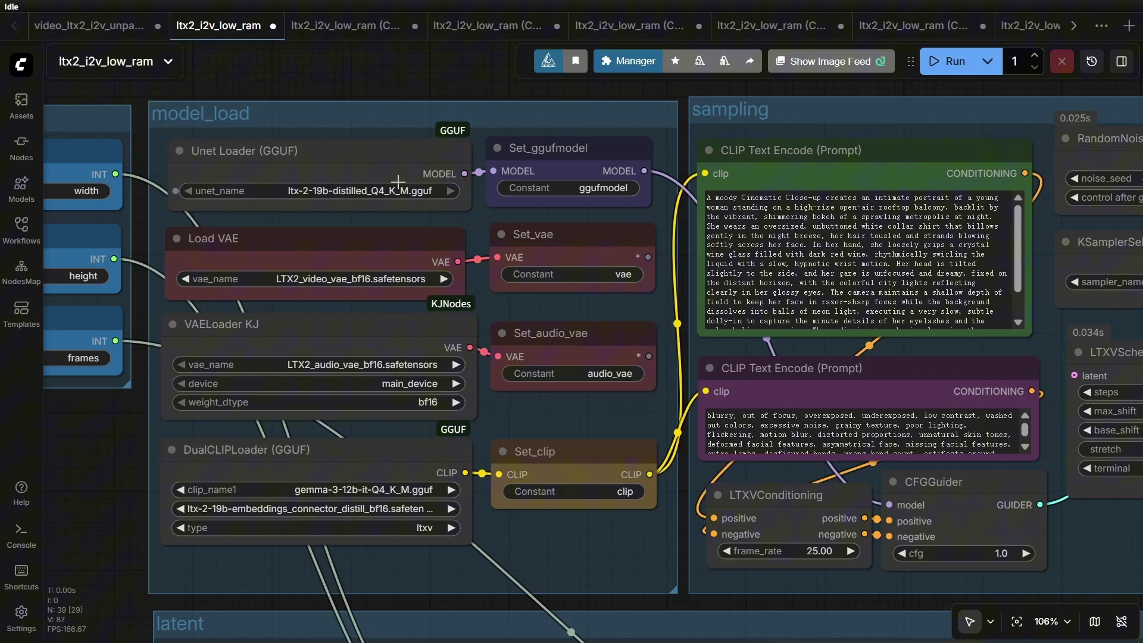
scroll(391, 178, down, 2)
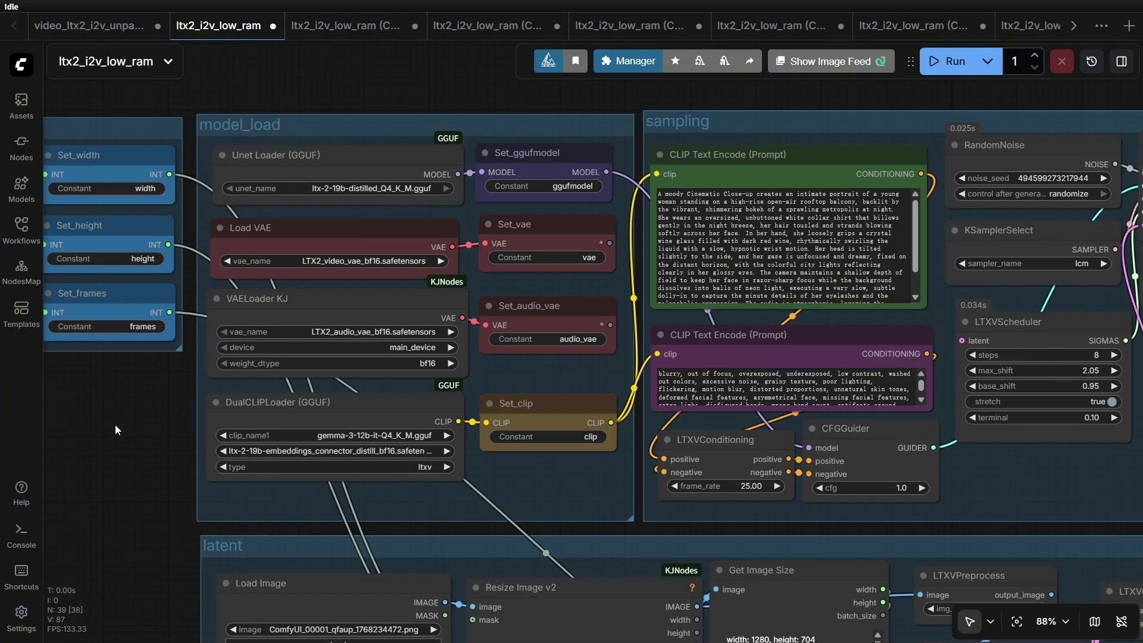
drag(166, 426, 287, 440)
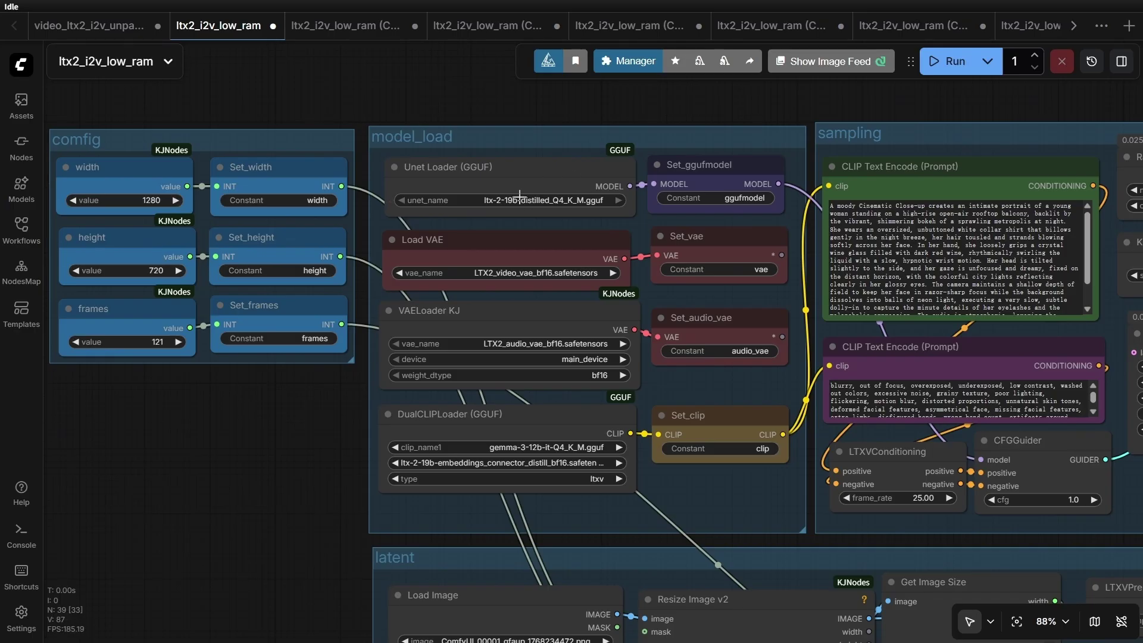
scroll(224, 392, down, 2)
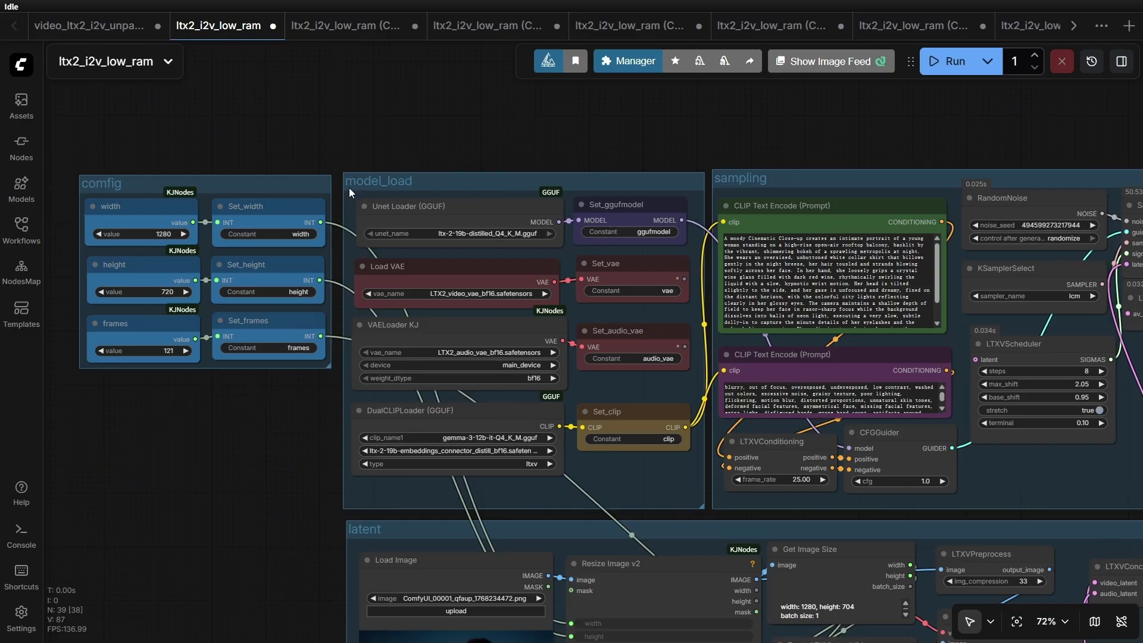
scroll(338, 130, down, 2)
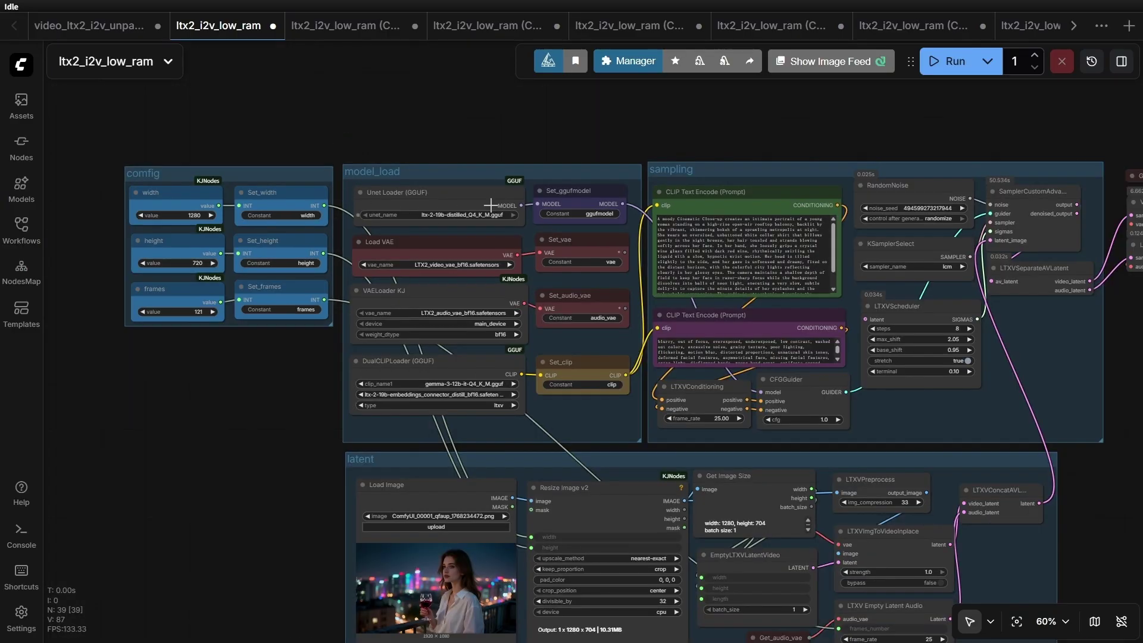
scroll(489, 205, up, 9)
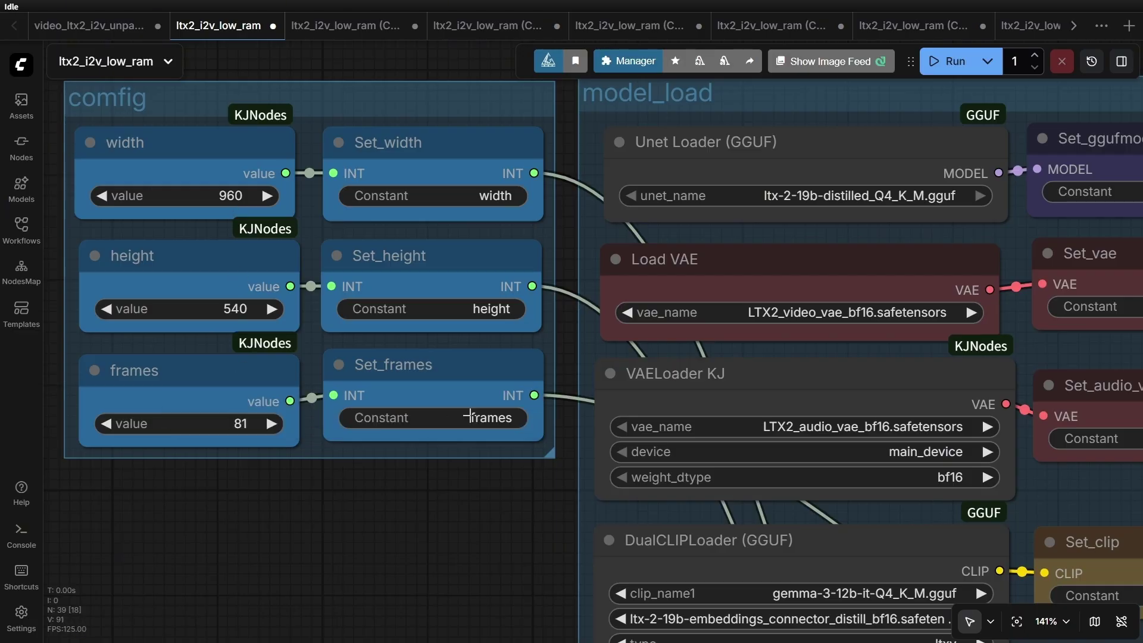
Run the workflow at 960×540 with 81 frames and check its generation time in the Job Queue.
key(.)
click(950, 61)
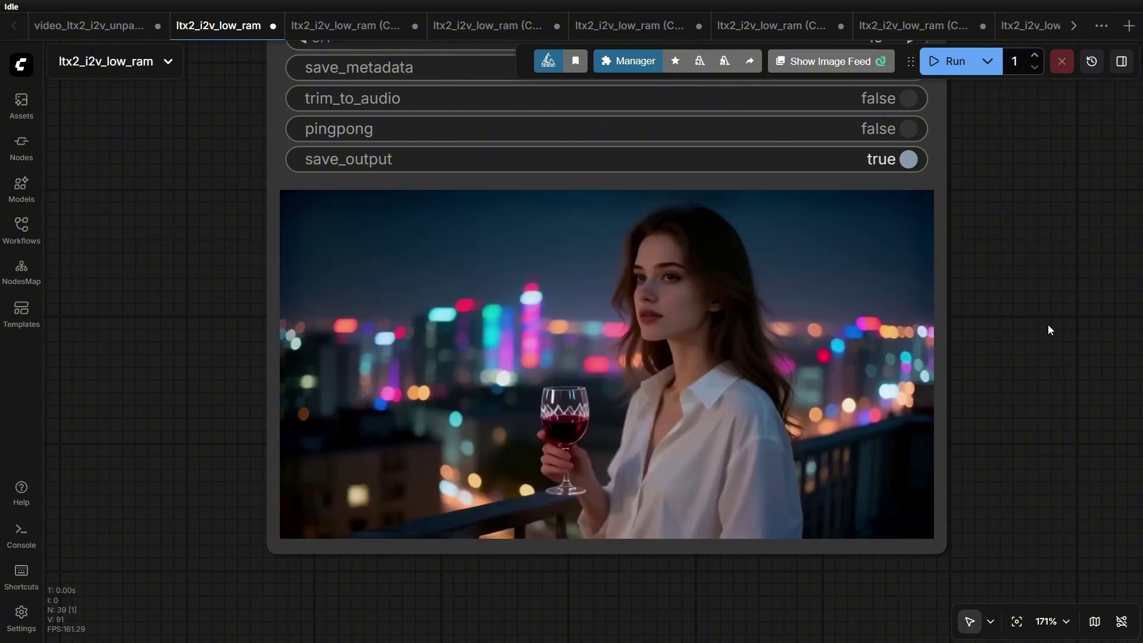
click(1094, 65)
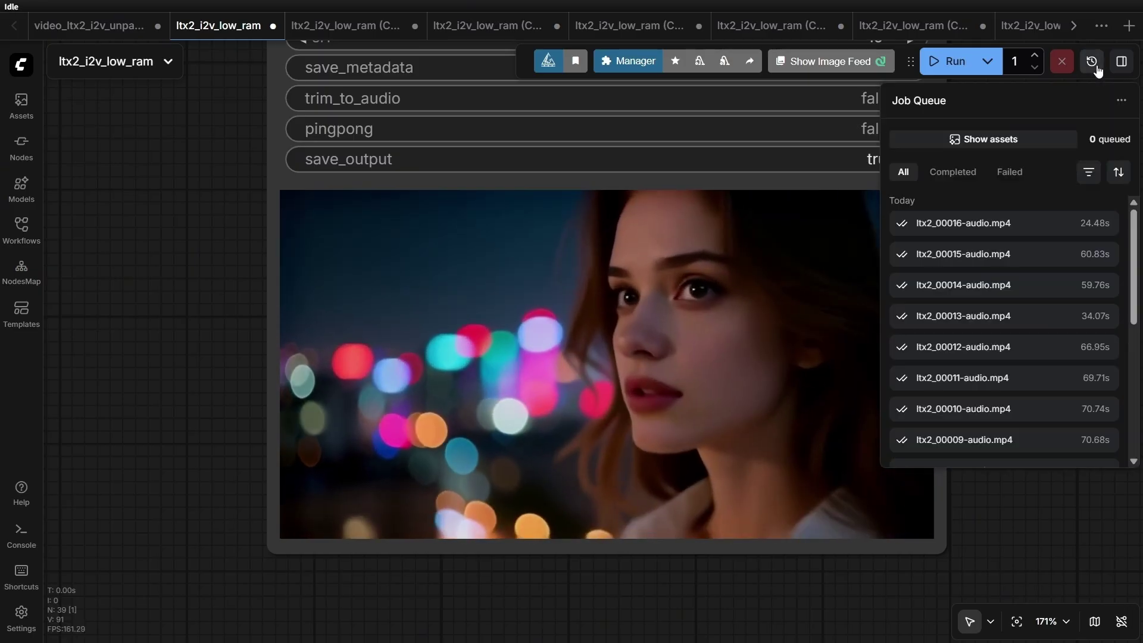
mouse_move(1108, 237)
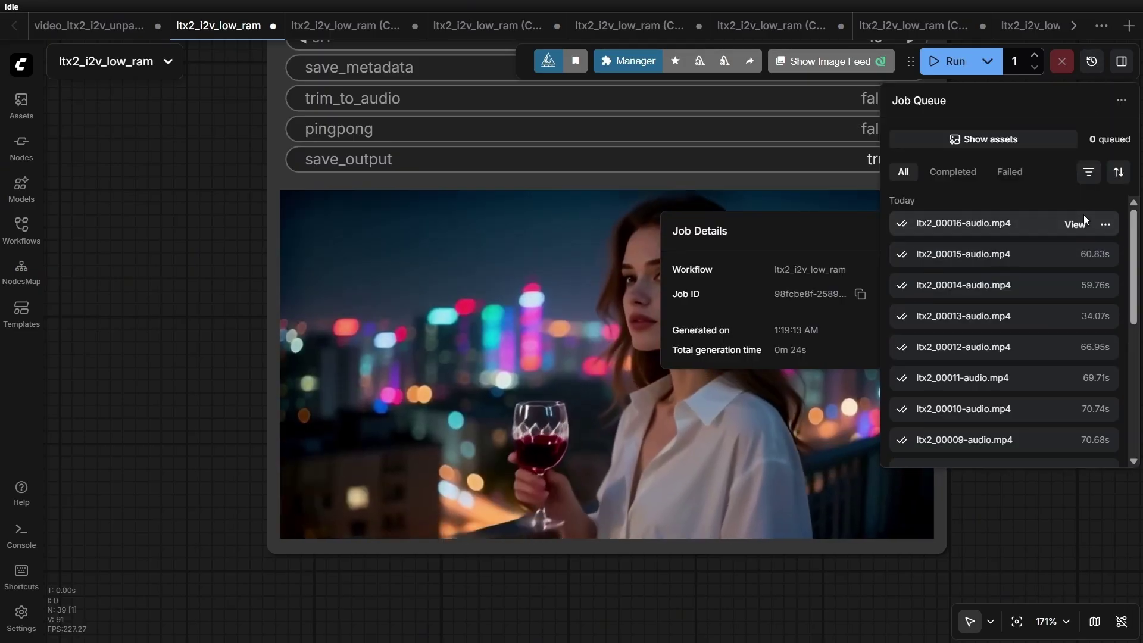
click(194, 306)
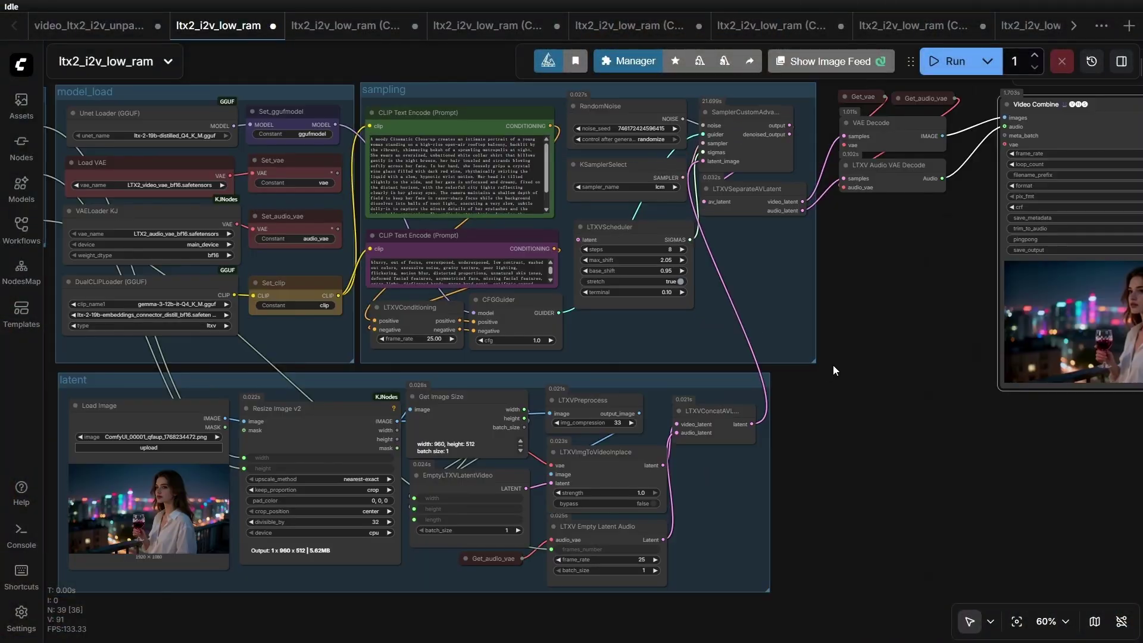
scroll(543, 204, up, 5)
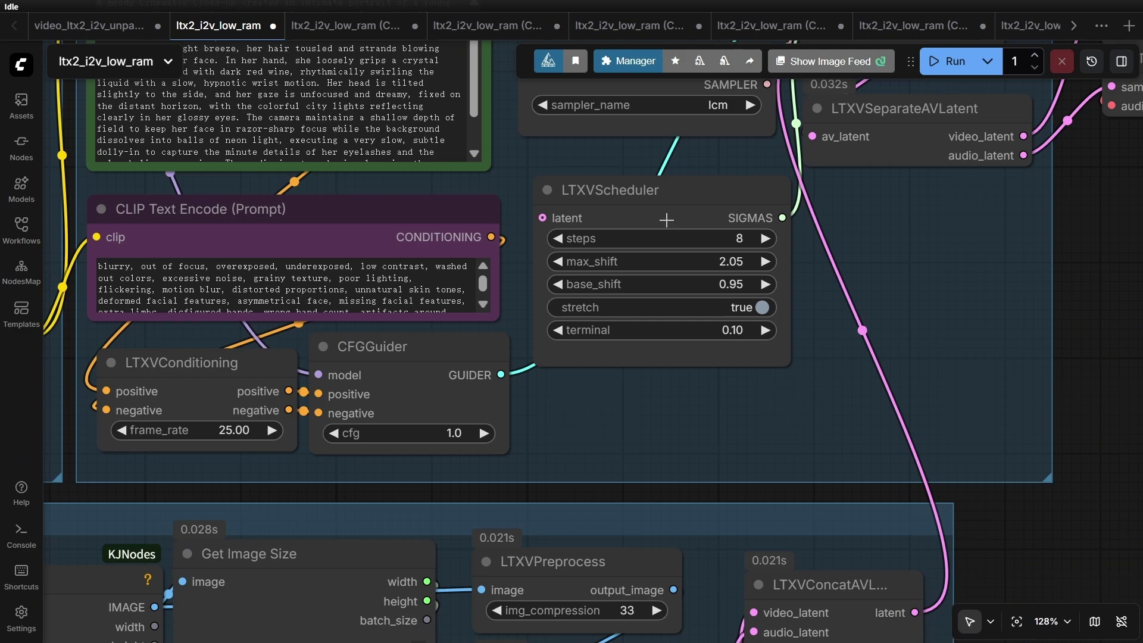
scroll(667, 221, down, 10)
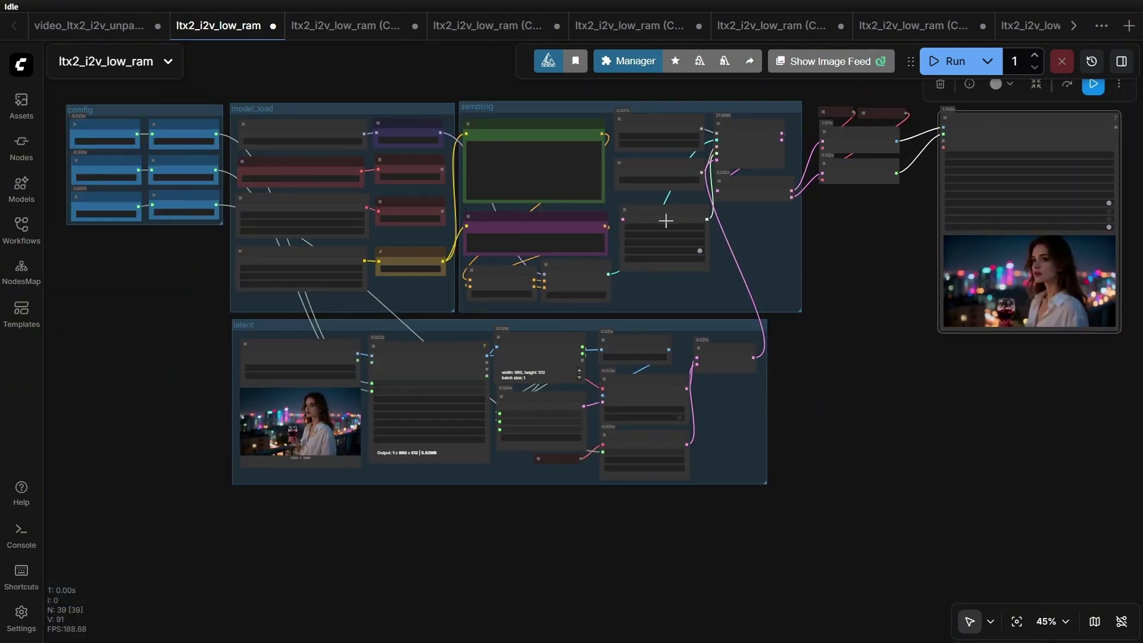
drag(891, 277, 882, 312)
Review the forest clip in the first workflow copy, then move on to the candle-lit writing copy.
click(477, 27)
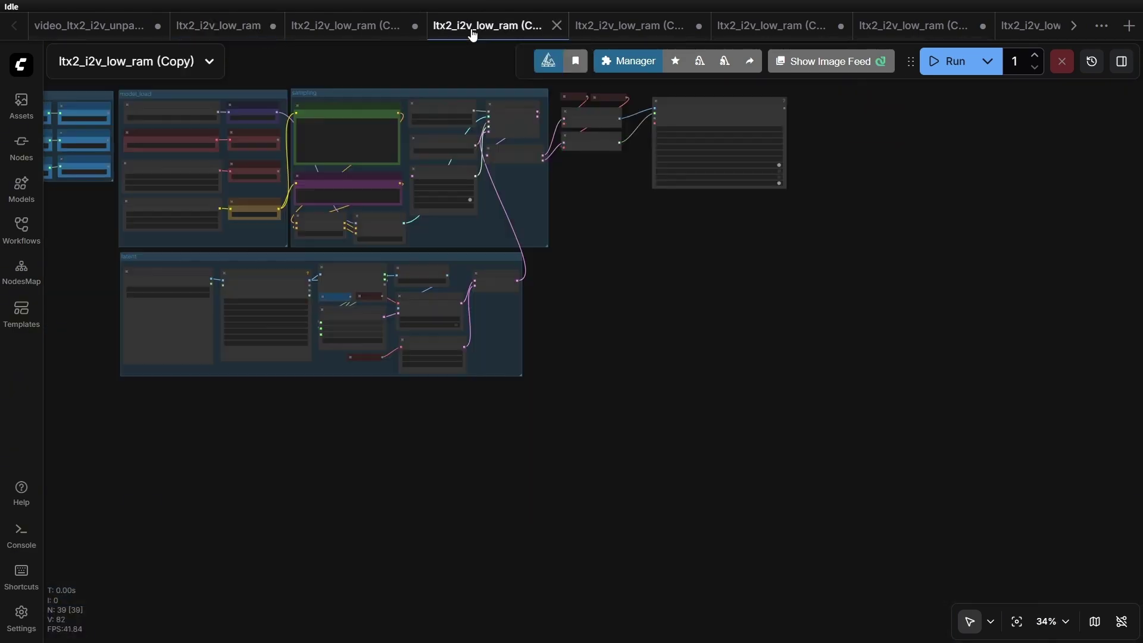
drag(640, 299, 749, 412)
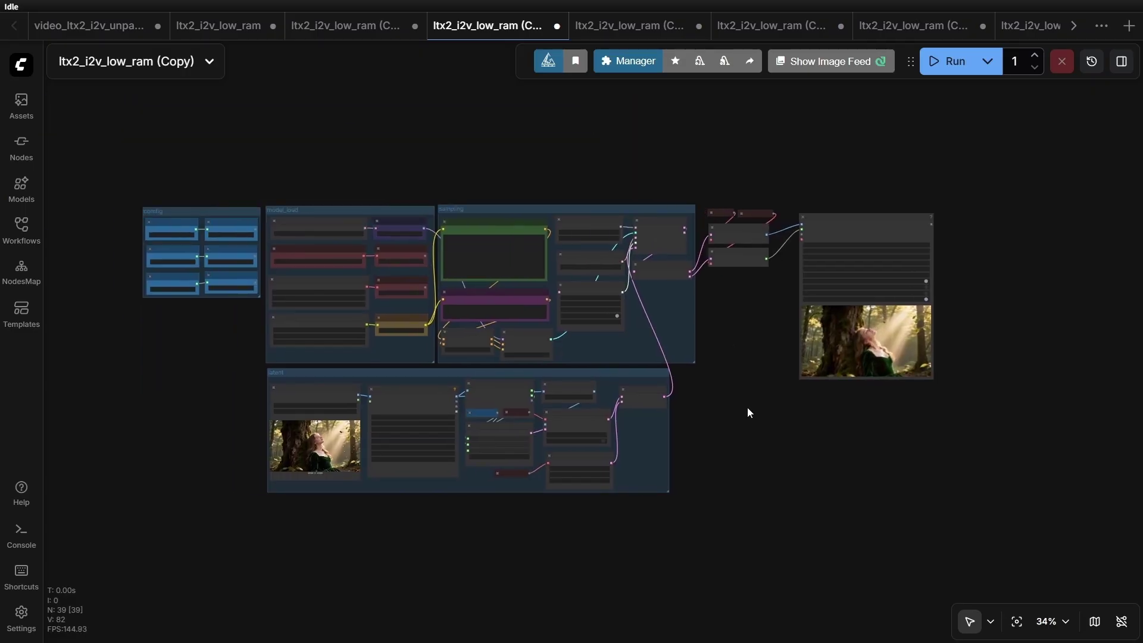
scroll(928, 331, up, 15)
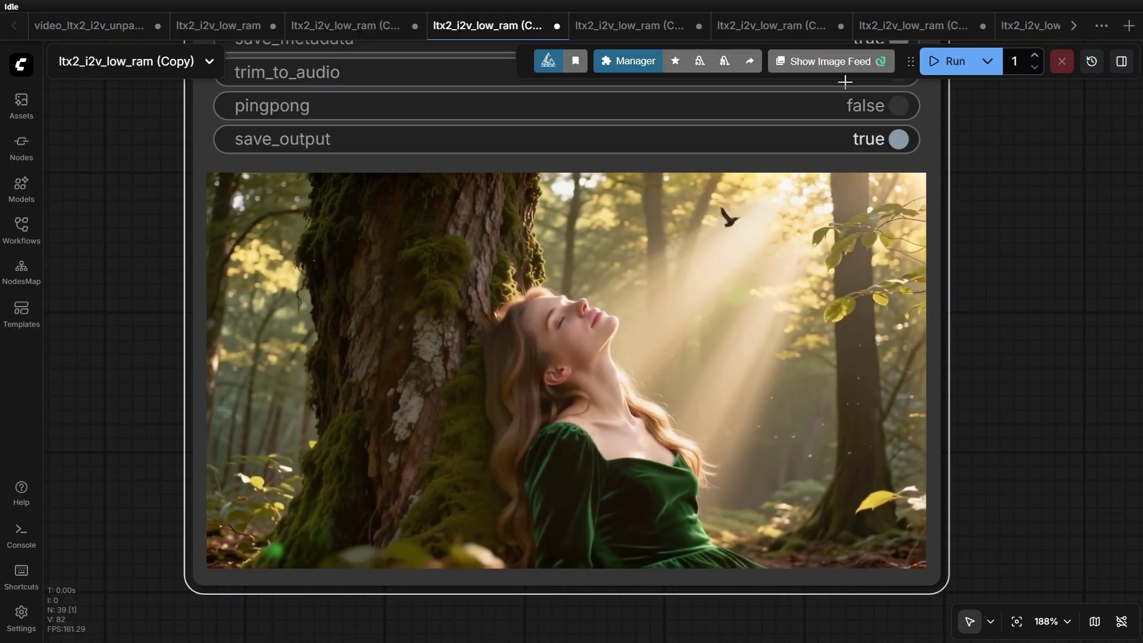
click(627, 32)
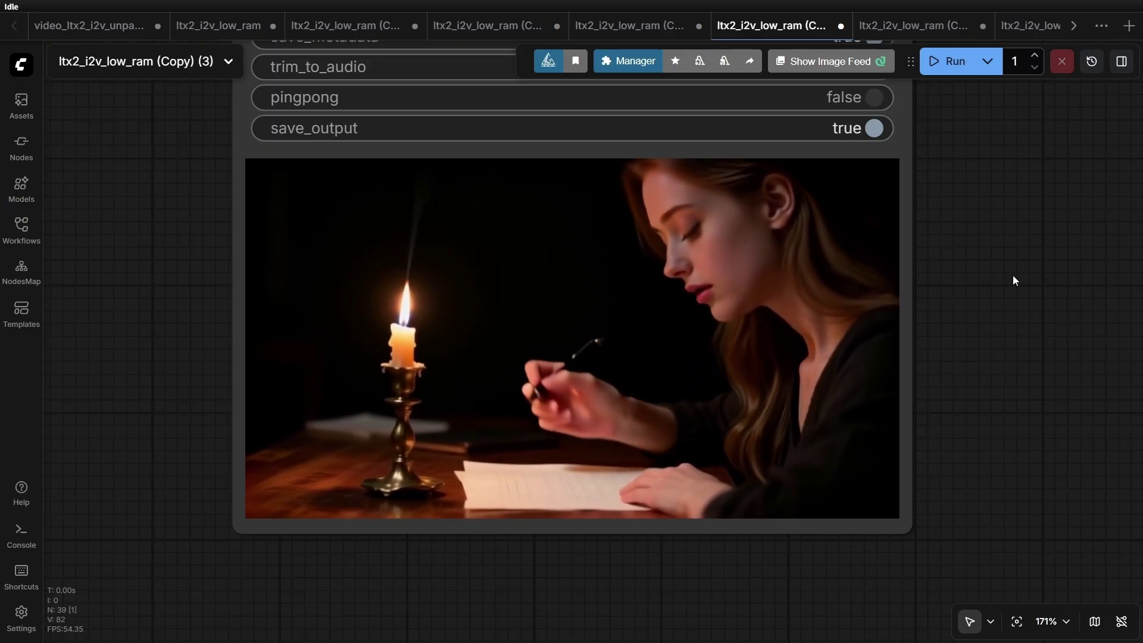
Switch to the next workflow copy and zoom into its garden fan clip preview.
key(ctrl+Tab)
scroll(999, 272, up, 3)
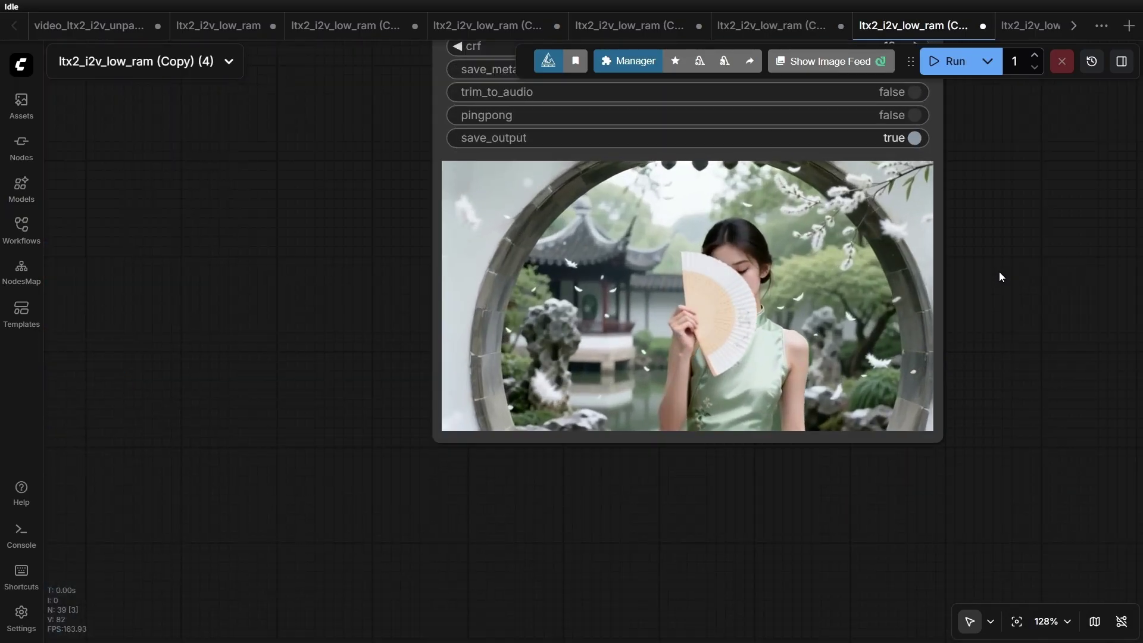
scroll(987, 313, up, 4)
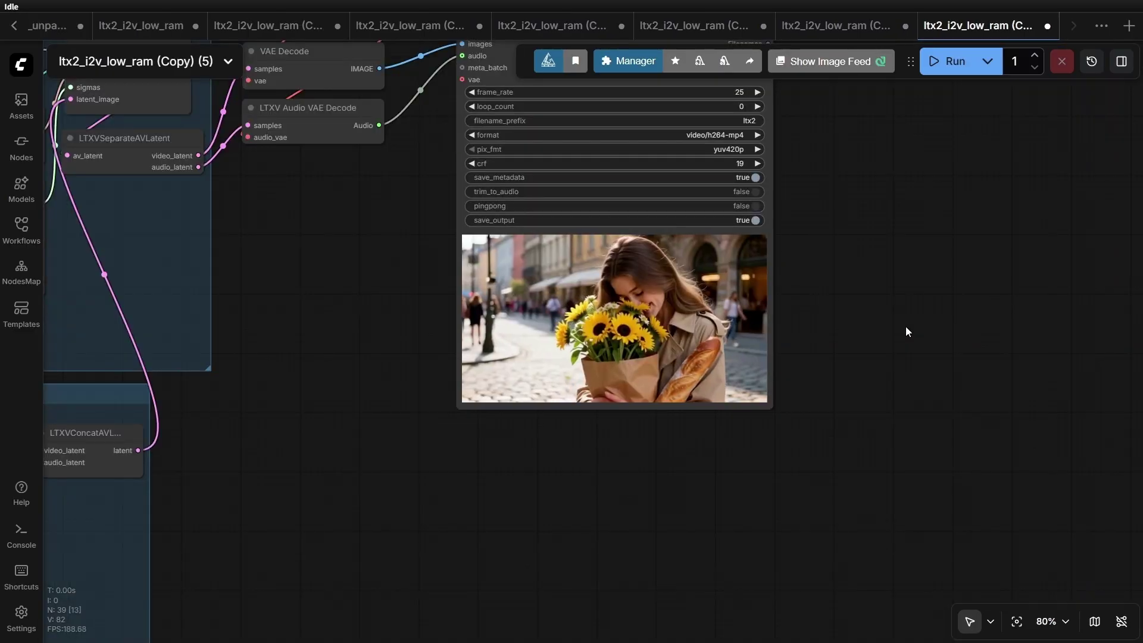
scroll(875, 319, up, 5)
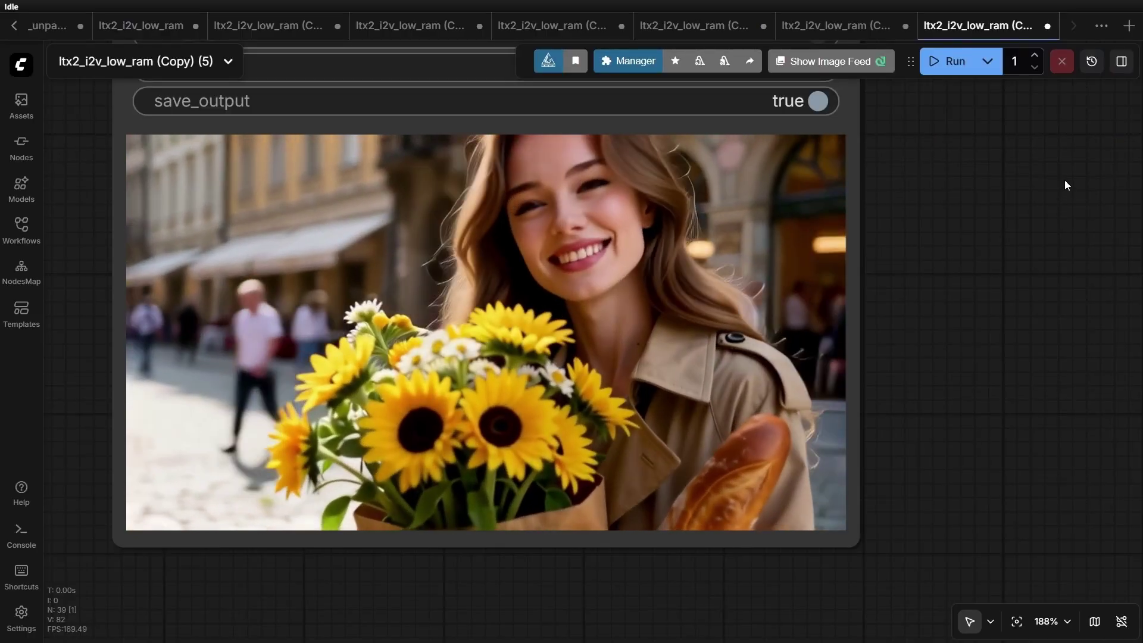
key(.)
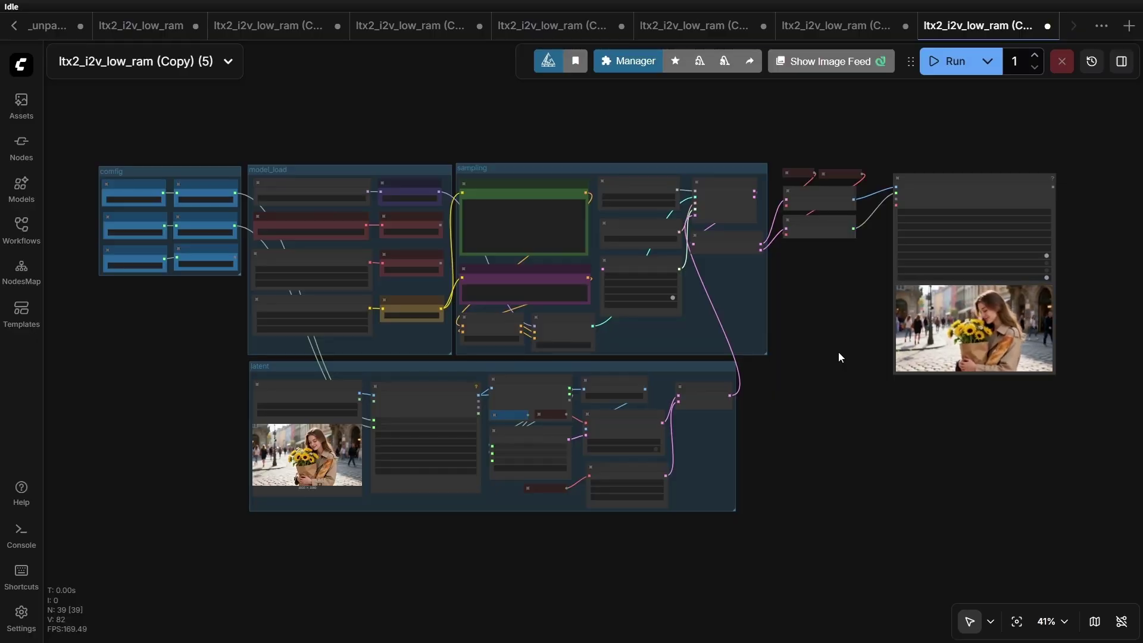